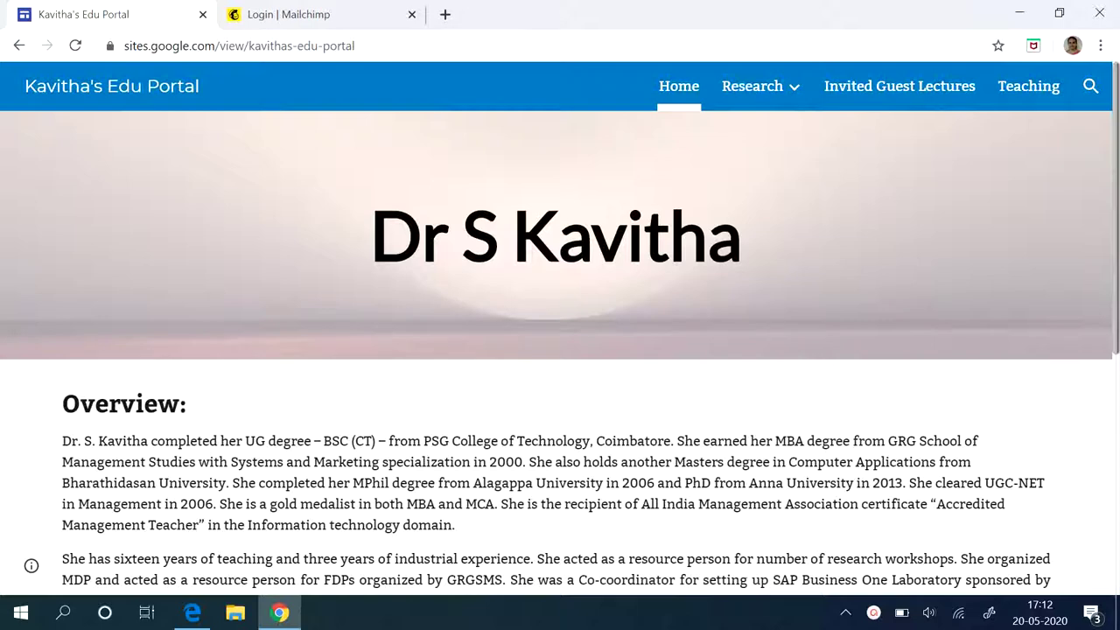
- Log in to Mailchimp with the saved credentials and postpone the security verification setup
left_click(323, 15)
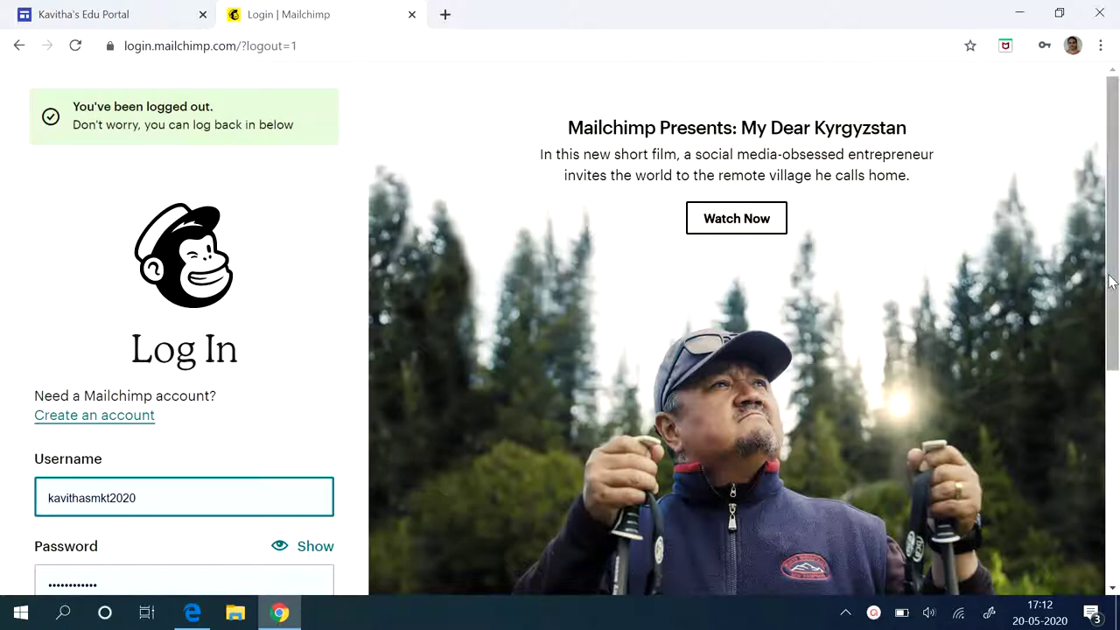
left_click_drag(1109, 280, 1109, 387)
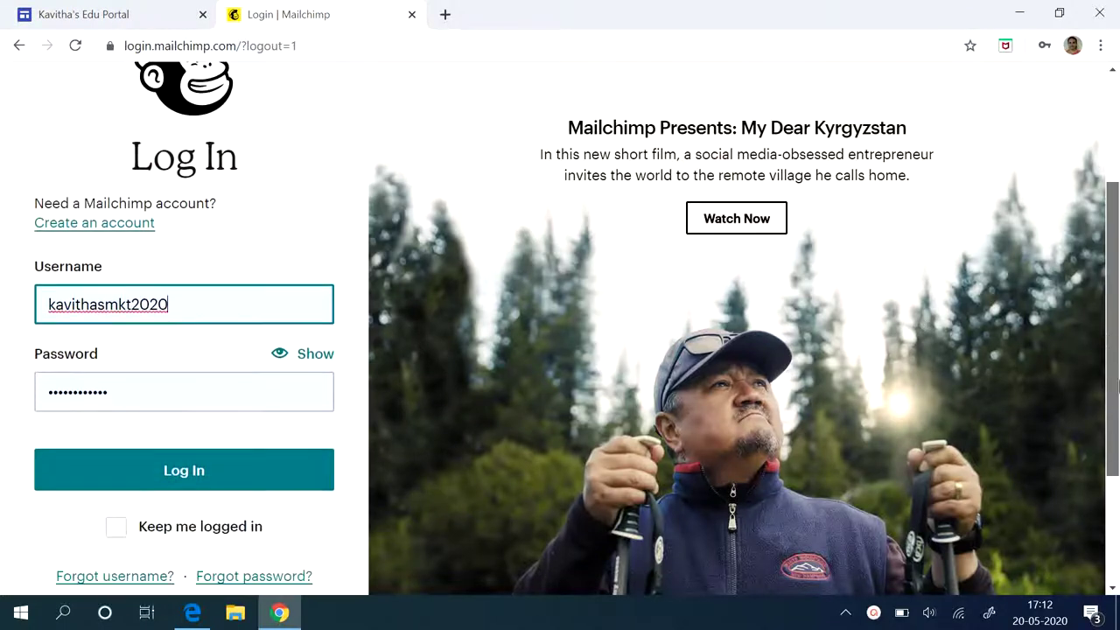
left_click(183, 477)
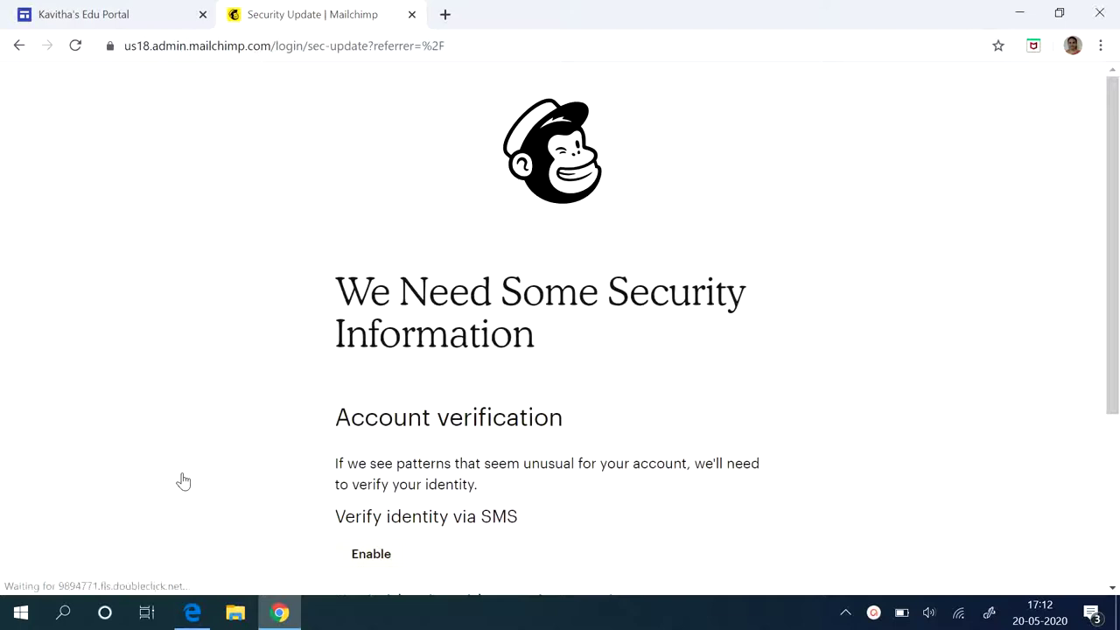
left_click_drag(1110, 320, 1106, 491)
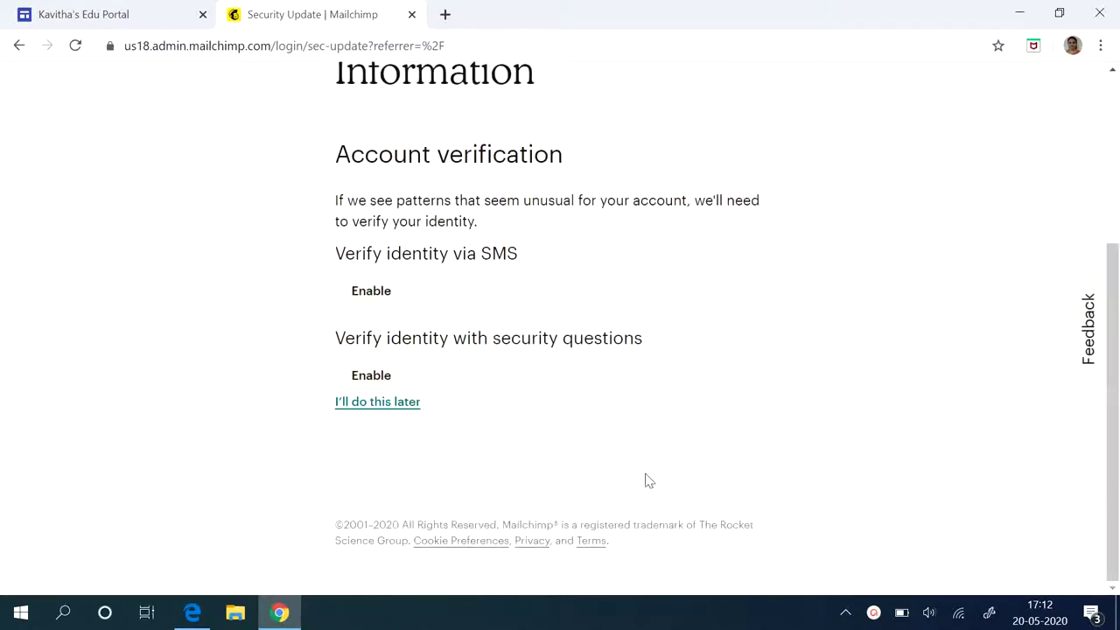
left_click(388, 411)
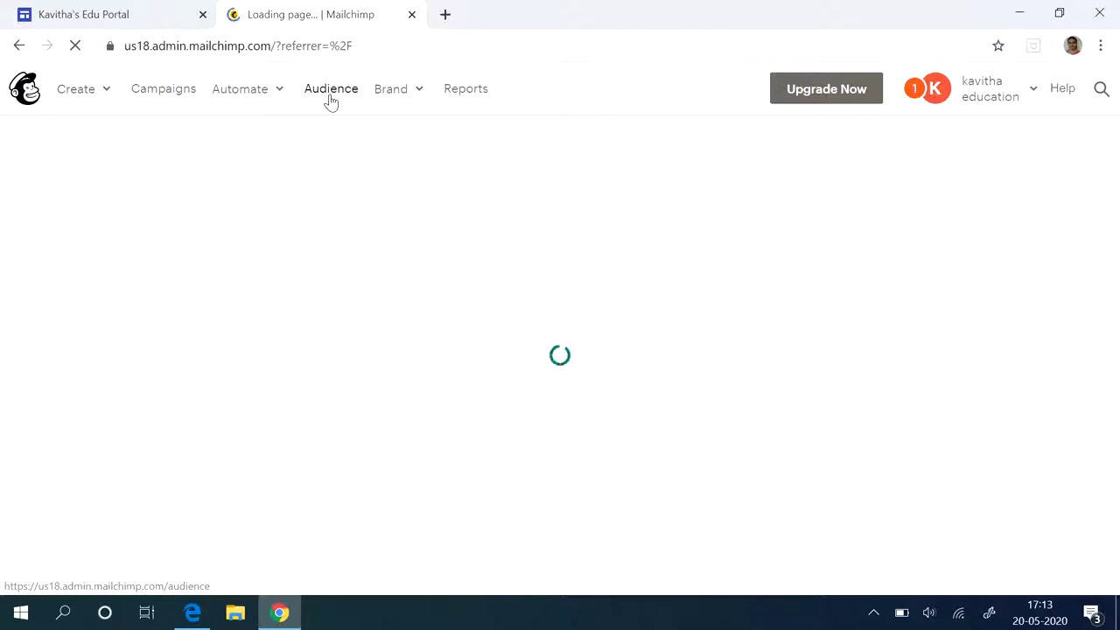
- Open the education audience's Add subscriber form from Manage Audience and dismiss the feedback popup
left_click(873, 611)
left_click(873, 577)
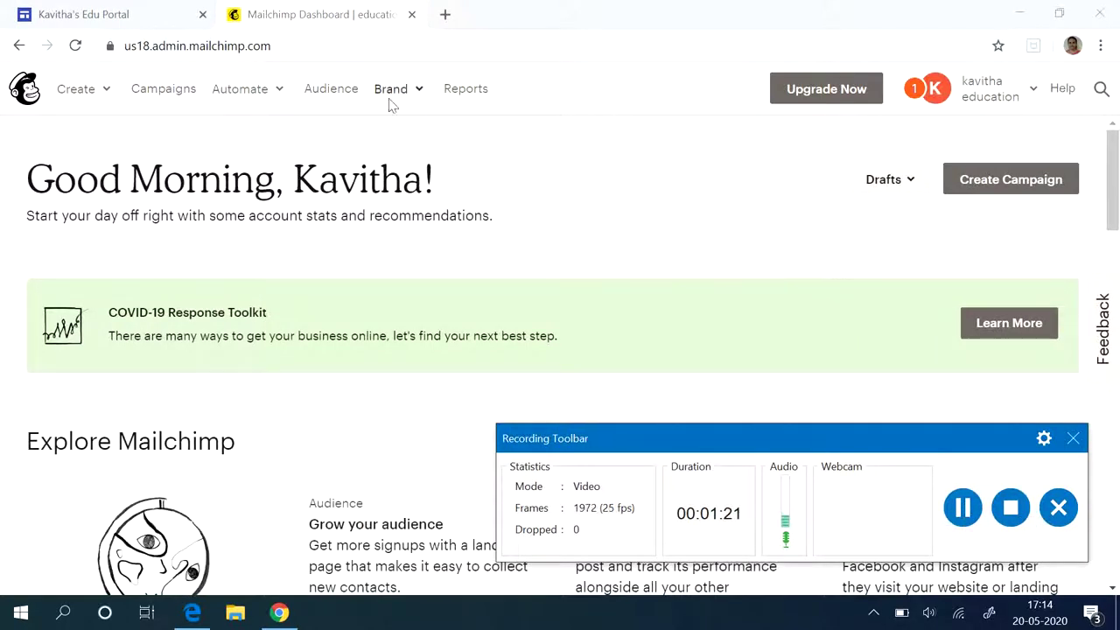
left_click(332, 89)
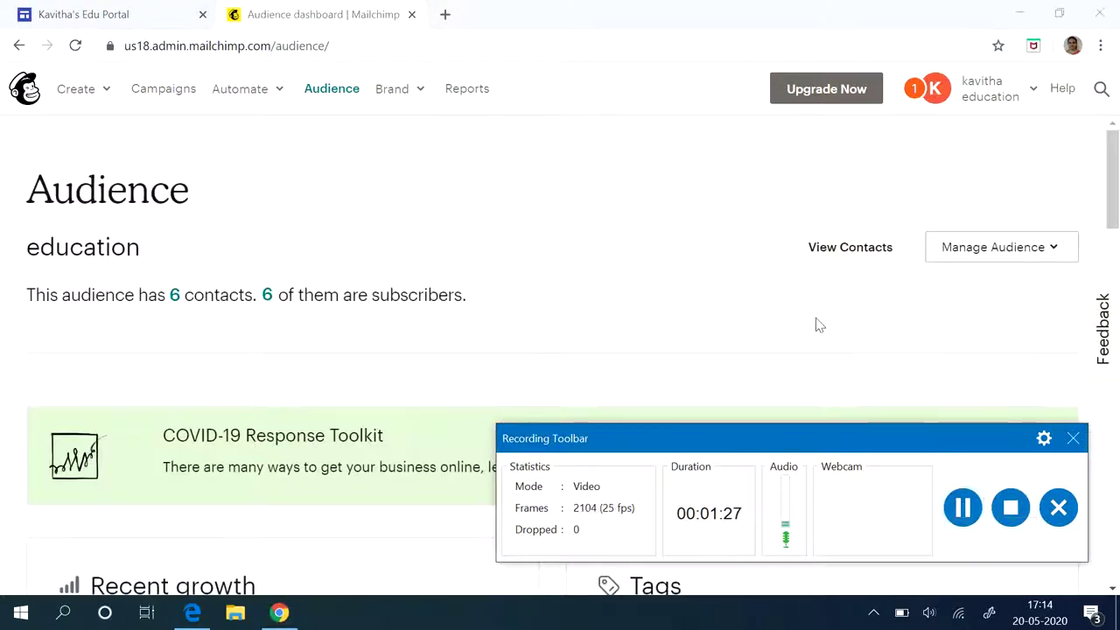
left_click(1056, 251)
left_click(910, 285)
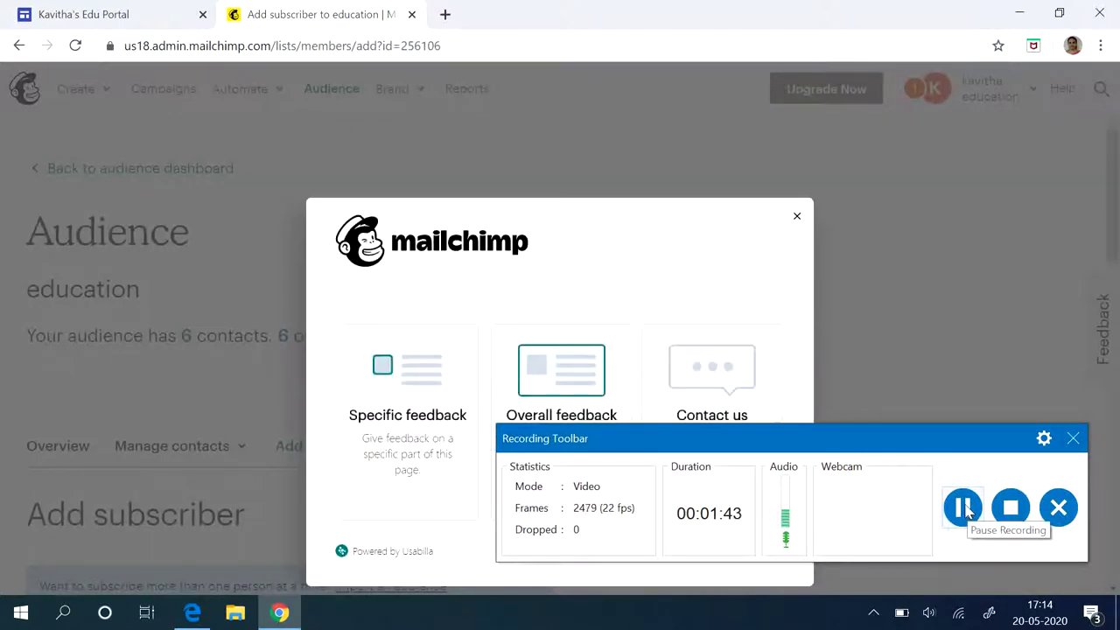
left_click(798, 218)
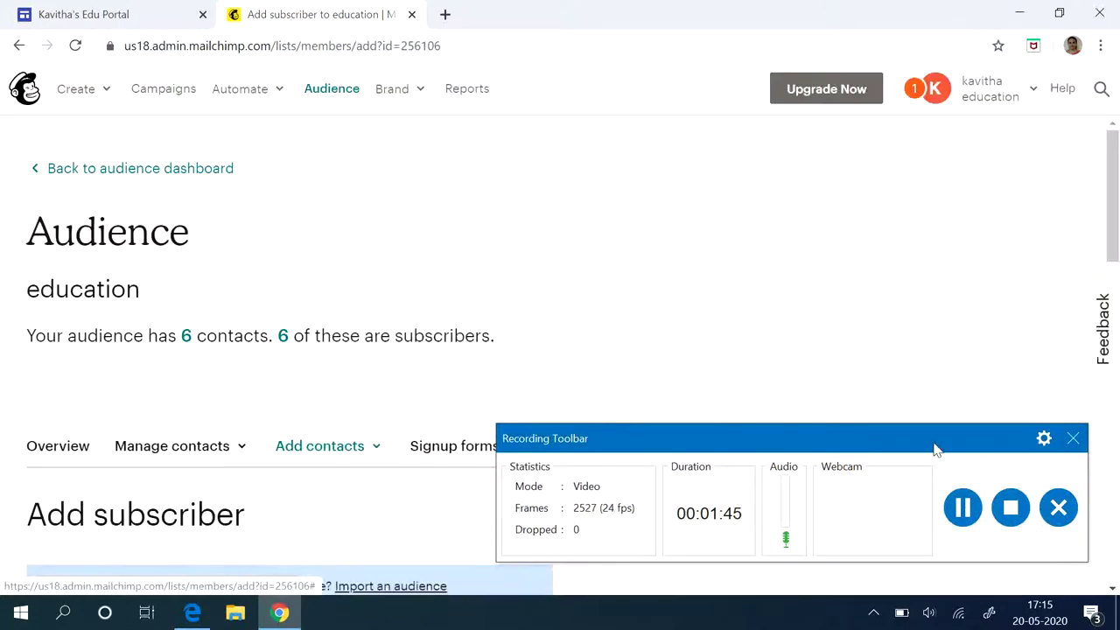
- Fill in the new subscriber's e-mail address, first name and last name
scroll(1101, 234, "down", 4)
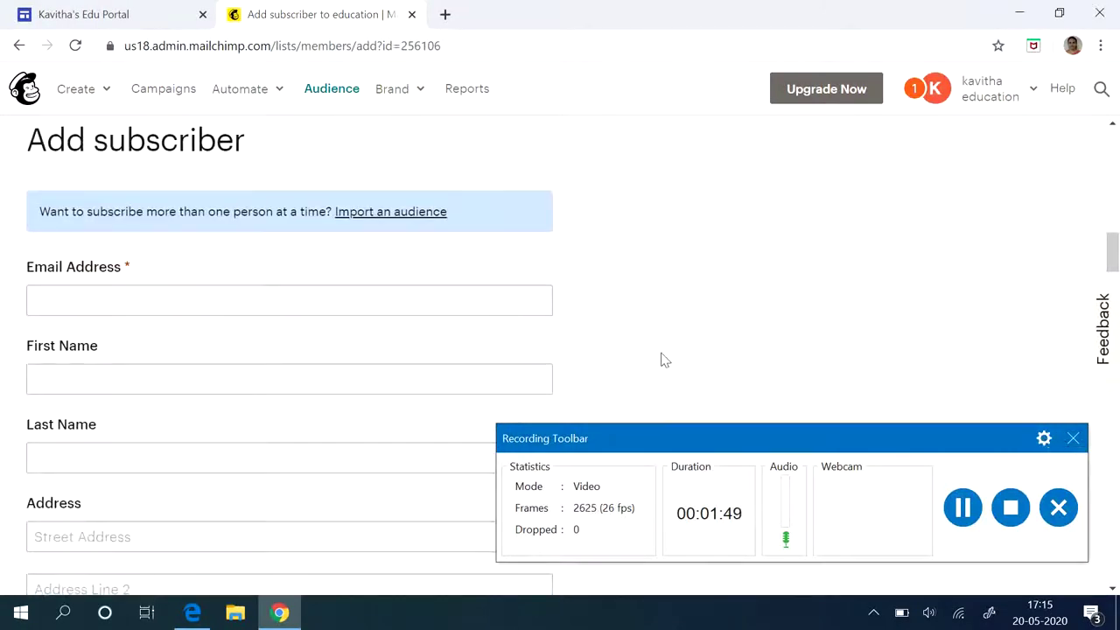
left_click(181, 298)
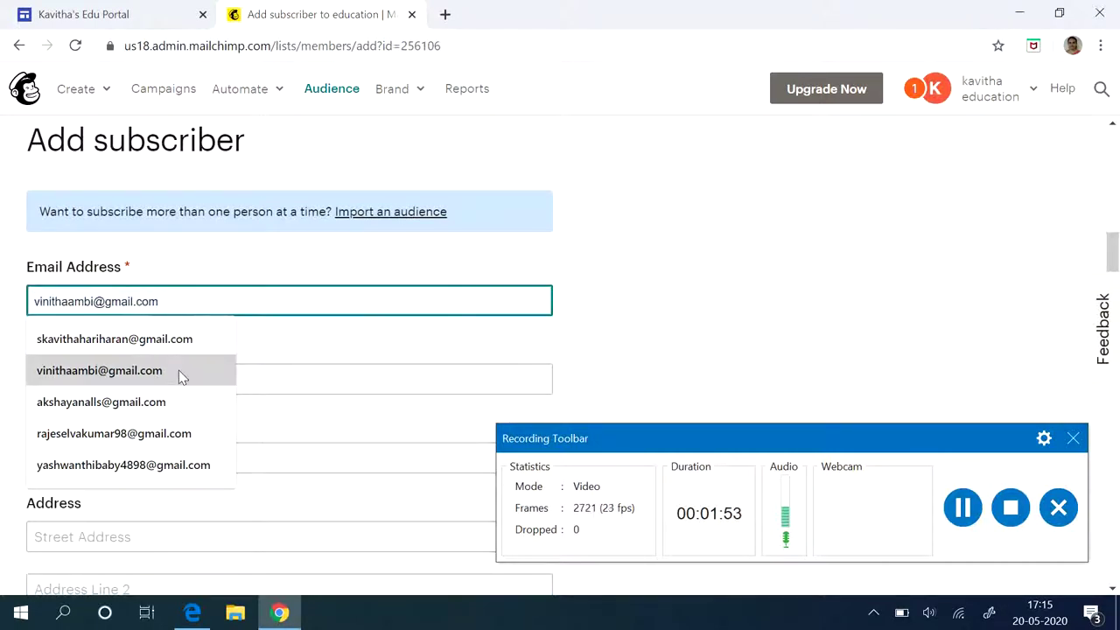
left_click(190, 338)
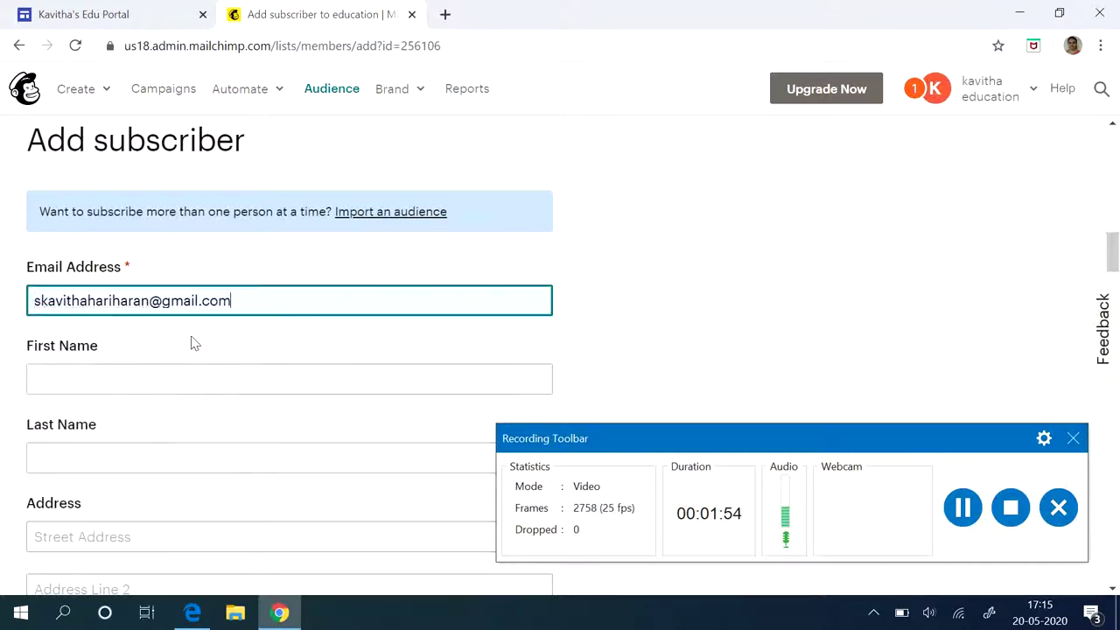
left_click(117, 381)
type("kav")
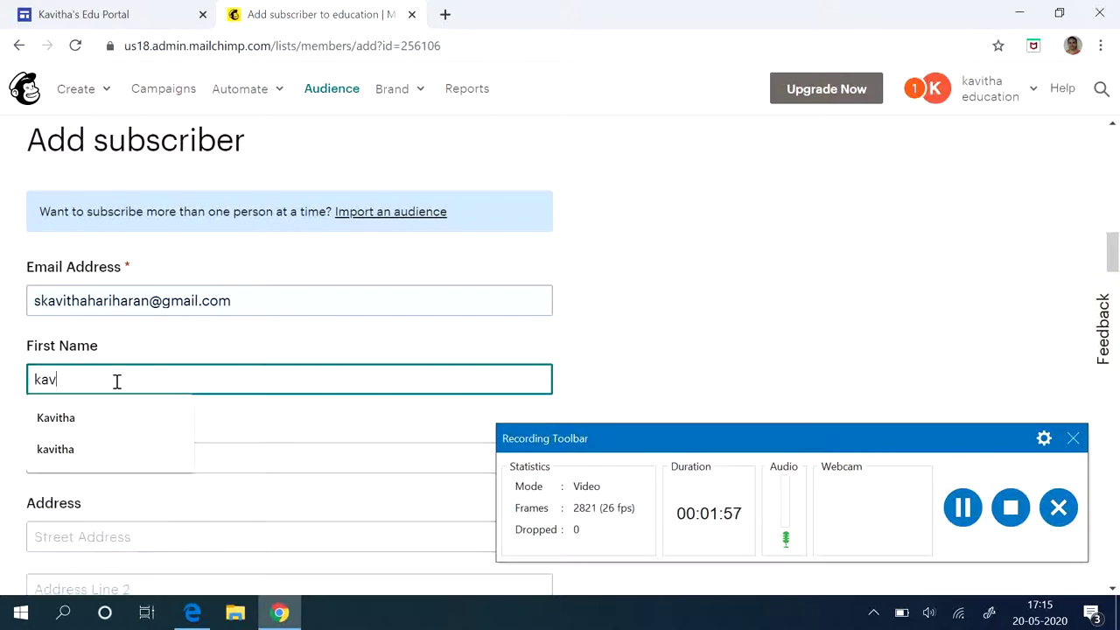
type("itha")
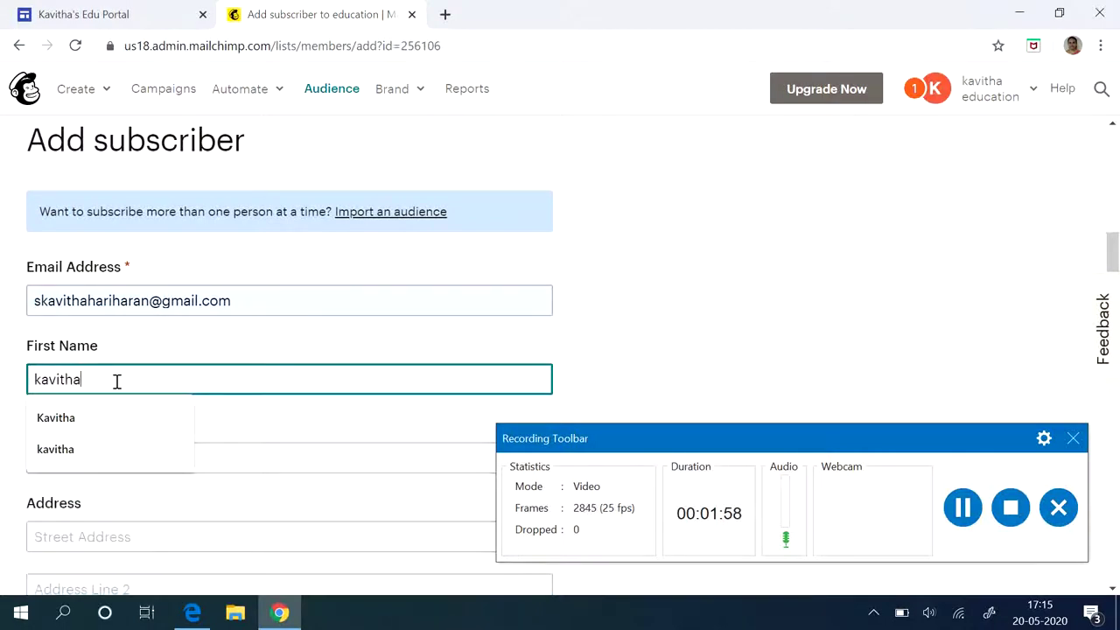
left_click(196, 464)
left_click(152, 456)
type("s")
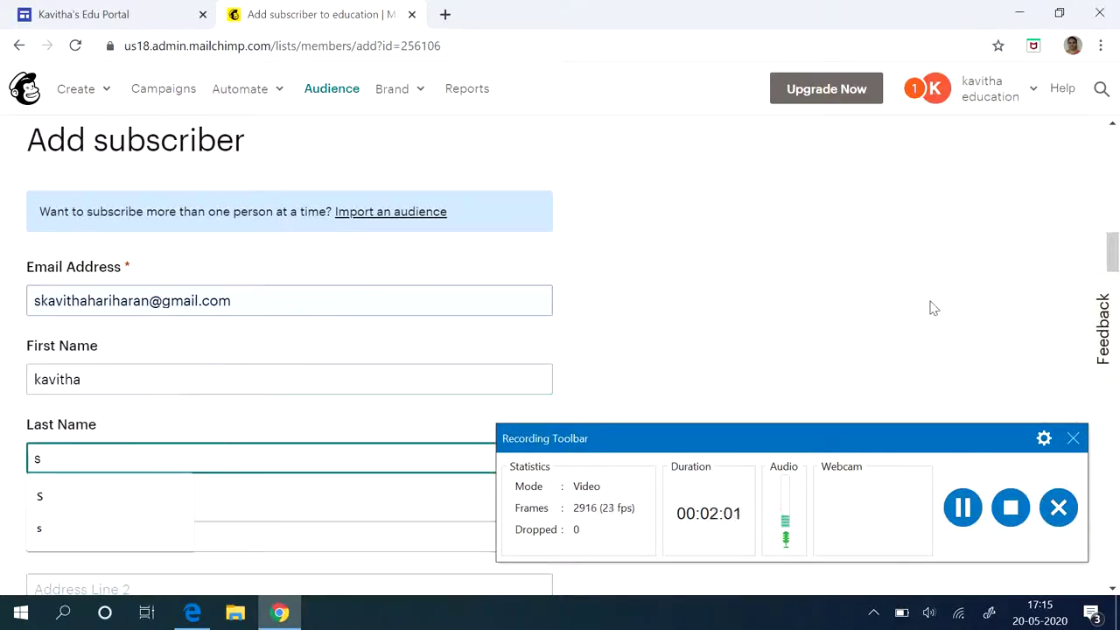
- Confirm permission to e-mail the contact and subscribe them to the audience
left_click_drag(1115, 259, 1112, 421)
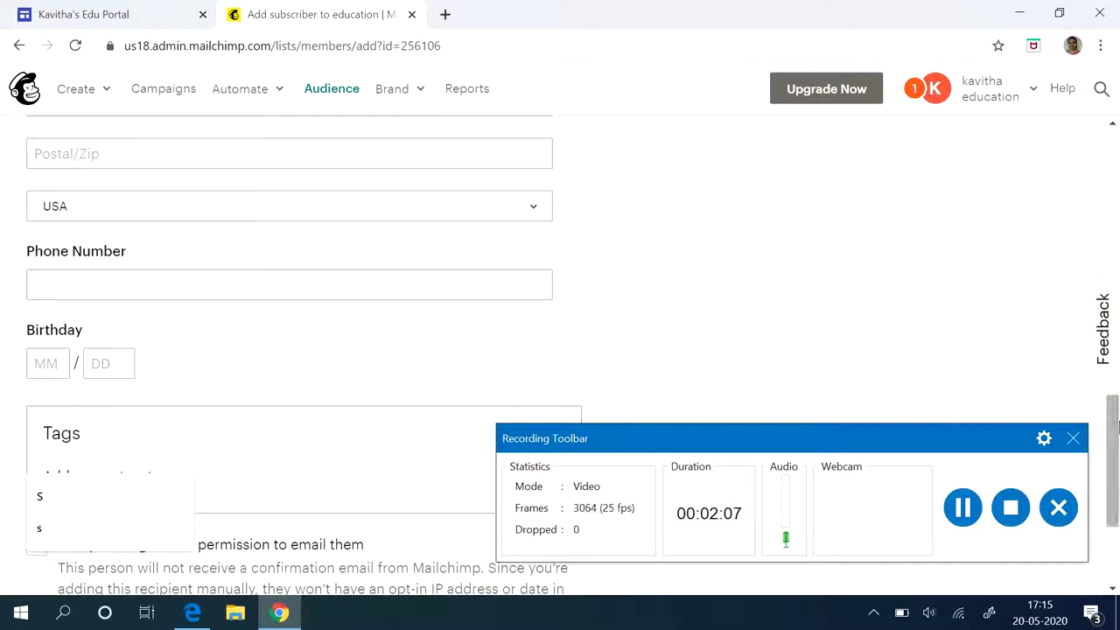
left_click_drag(1114, 429, 1114, 483)
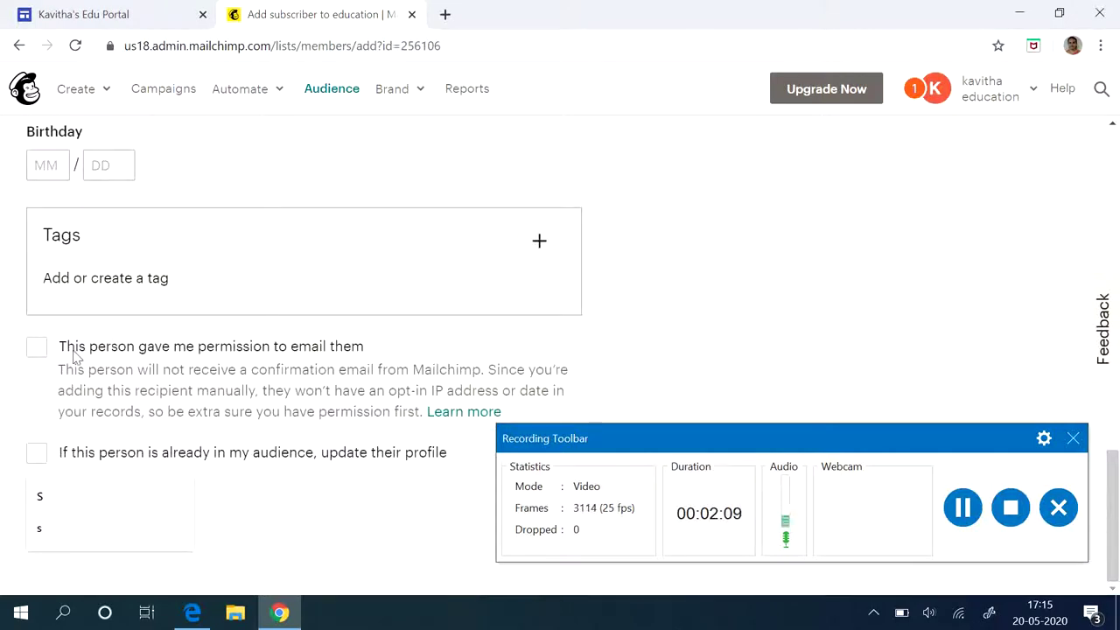
left_click(37, 350)
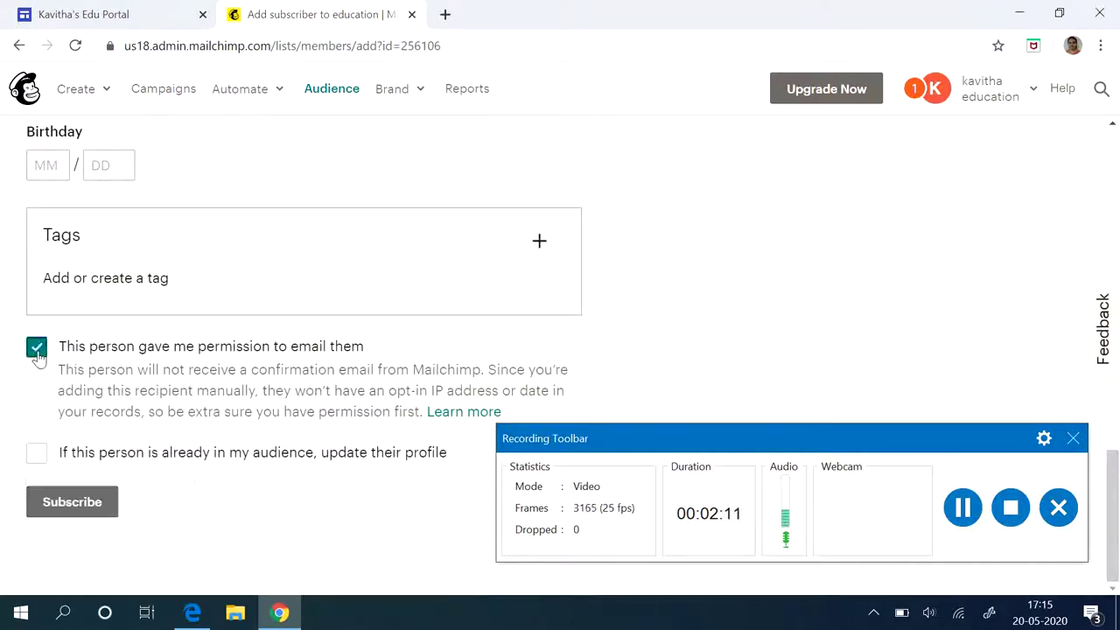
left_click(78, 502)
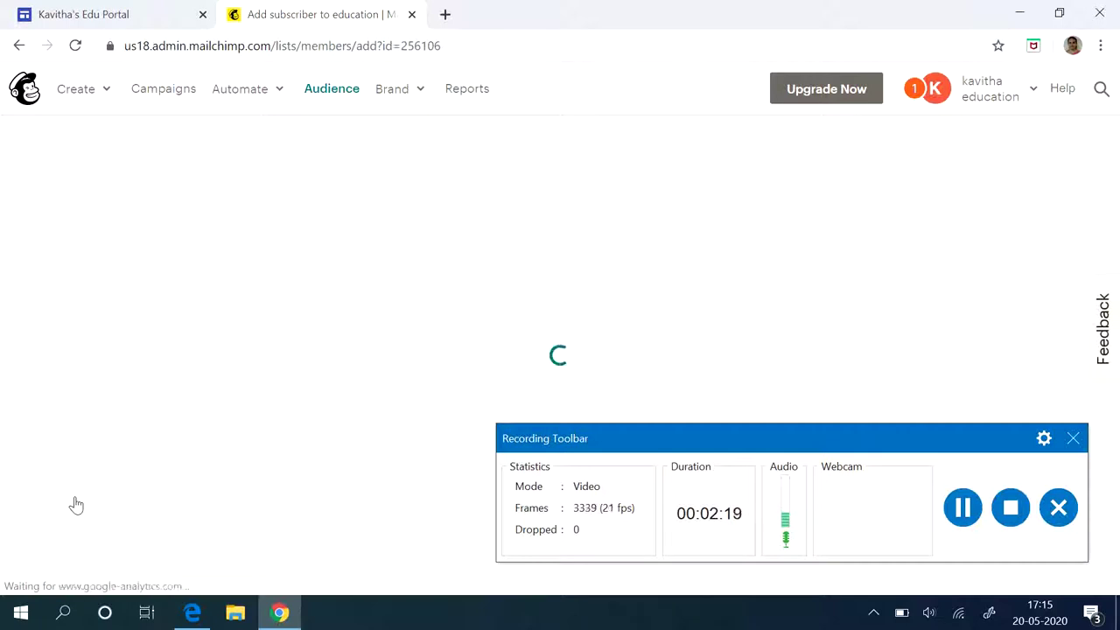
- Create an Email campaign named 'Digital Marketing Course' from the Campaigns page
left_click(659, 446)
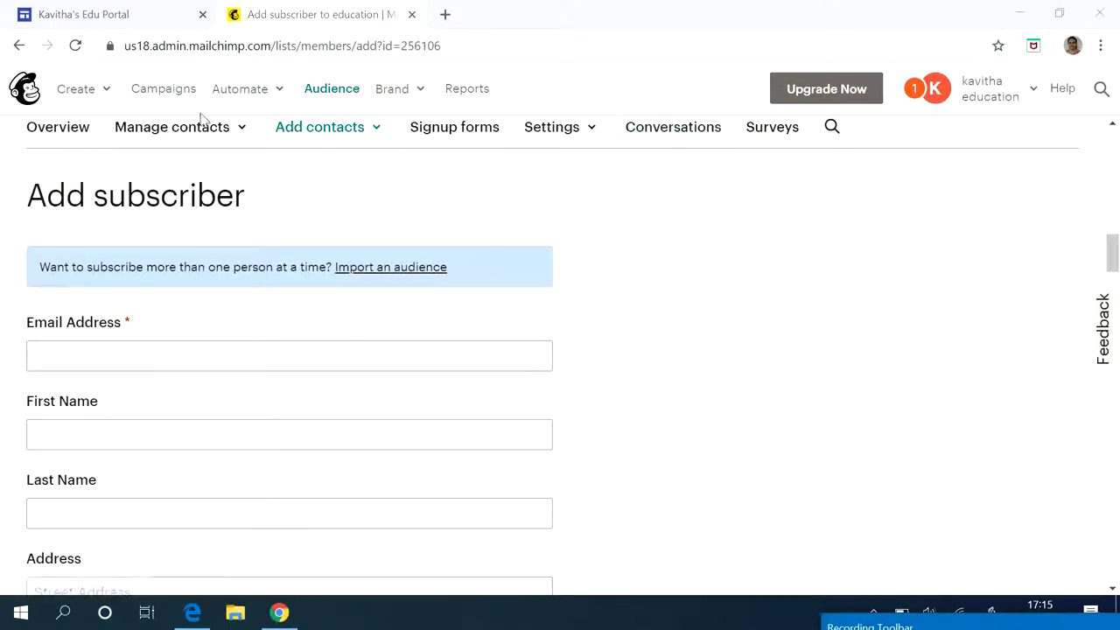
left_click(176, 95)
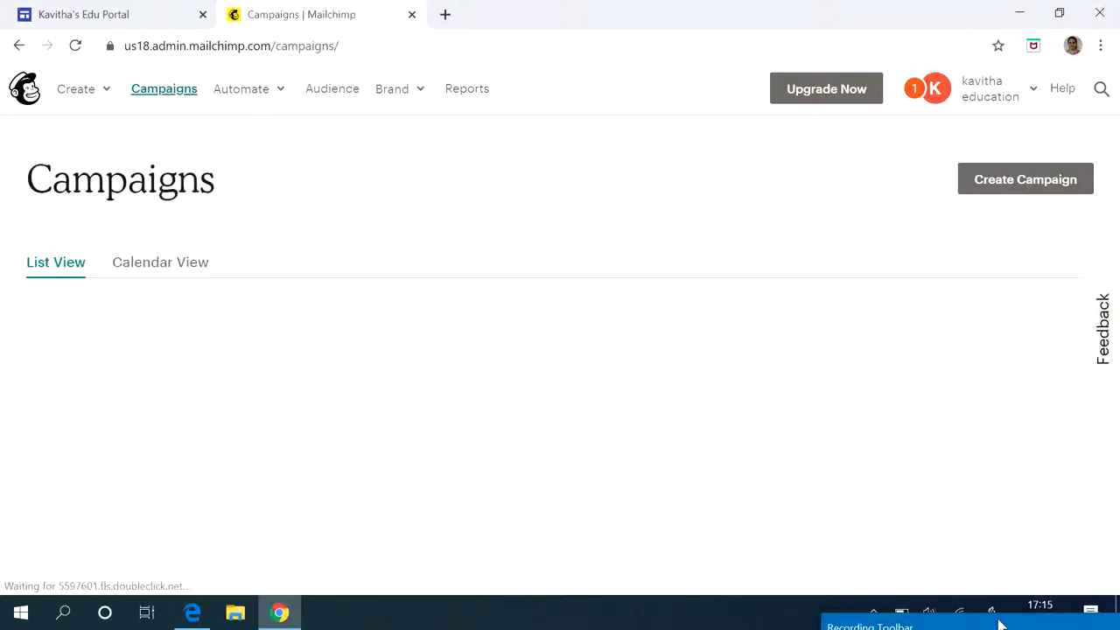
left_click(1029, 179)
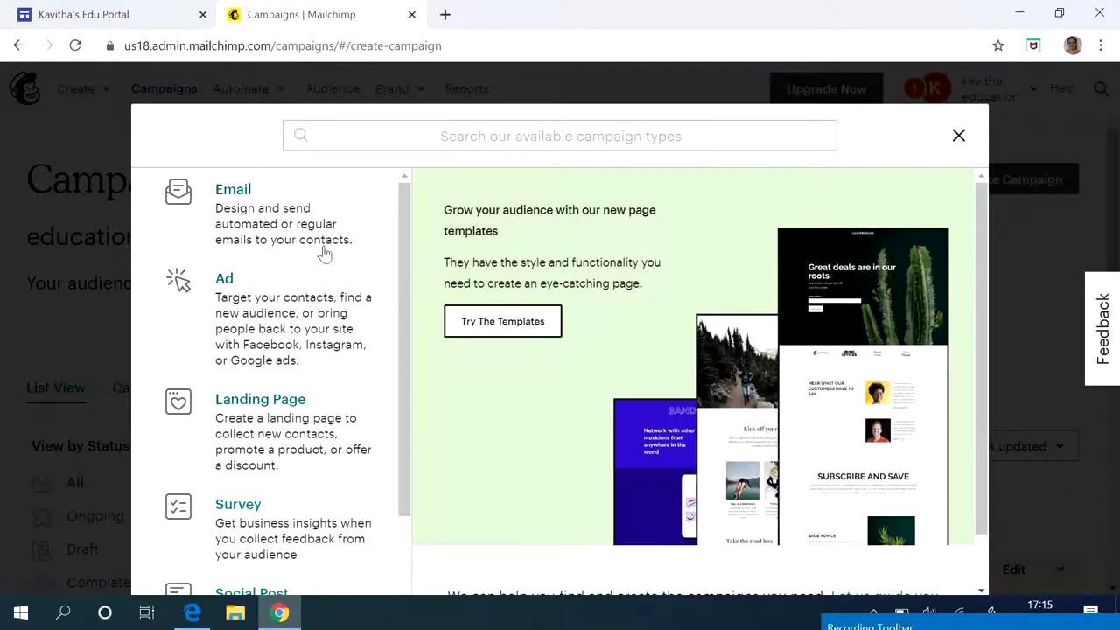
left_click(252, 230)
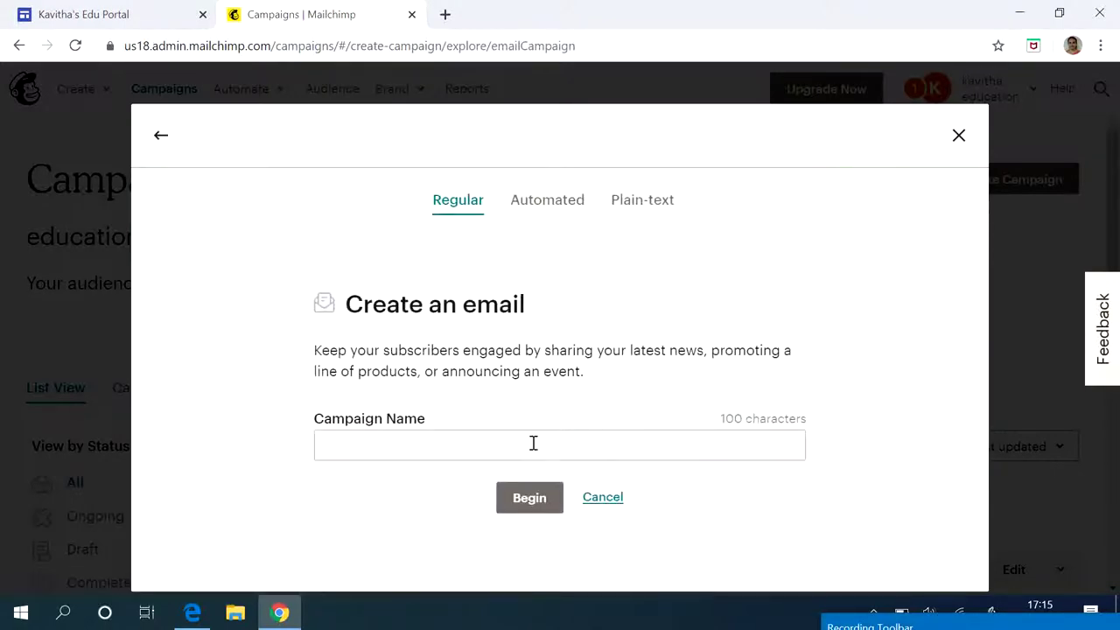
left_click(490, 444)
left_click(425, 487)
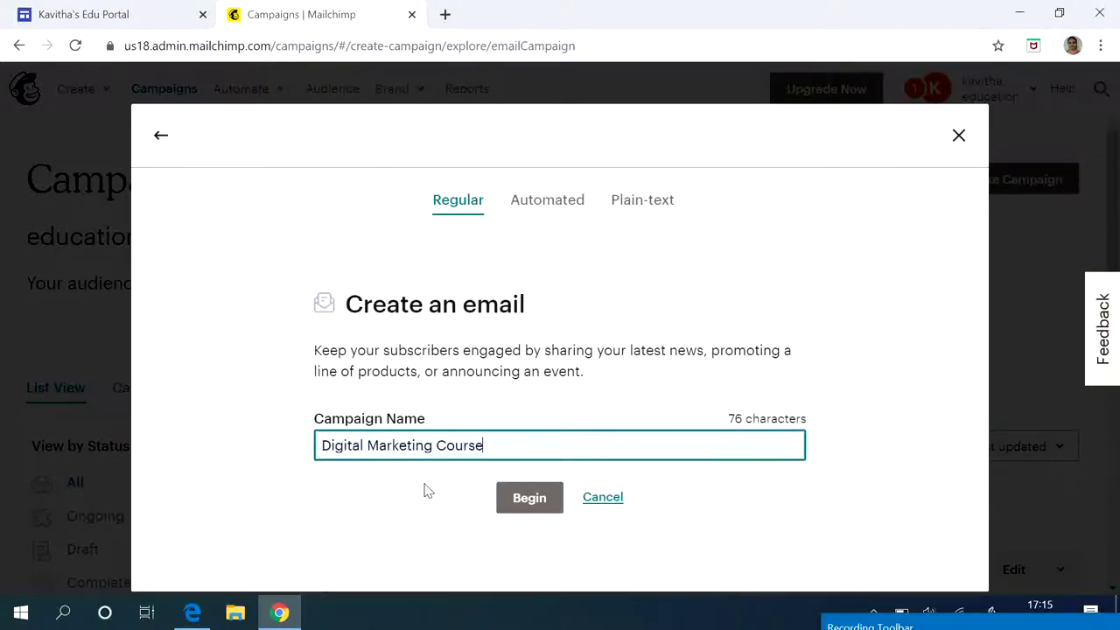
left_click(529, 498)
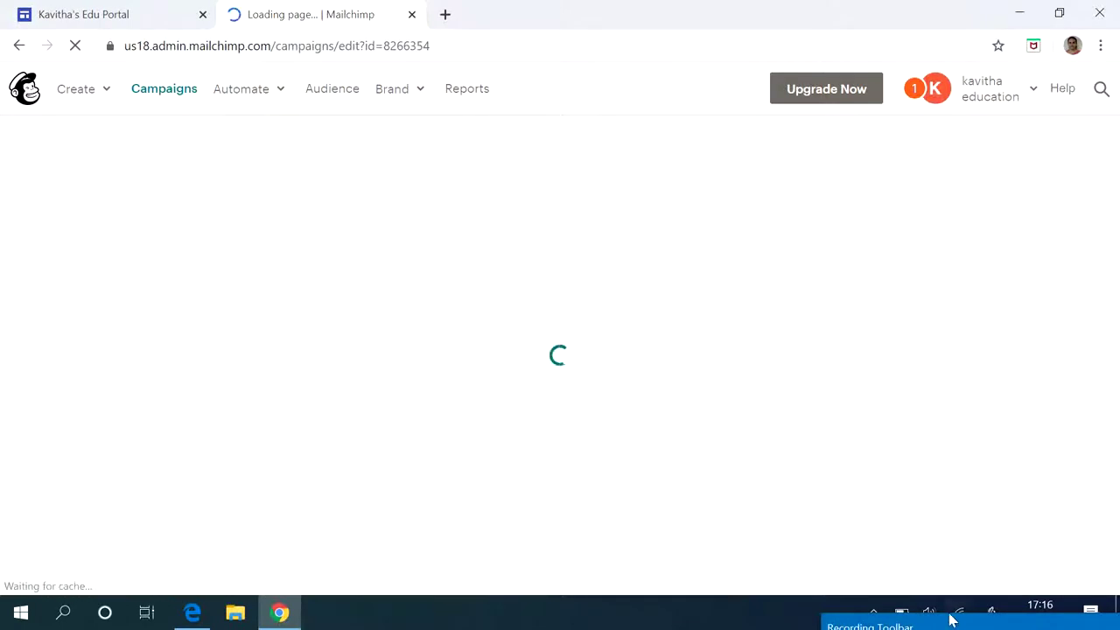
- Save the campaign's From section with the sender name and e-mail address
left_click_drag(950, 621, 863, 493)
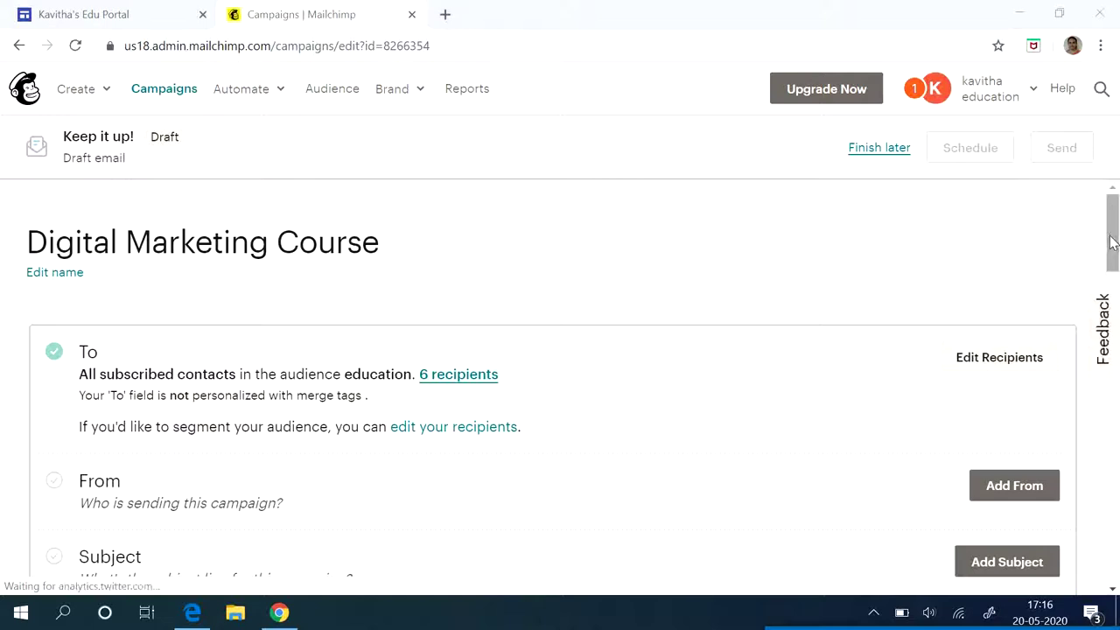
mouse_move(1115, 250)
left_mouse_down()
mouse_move(1115, 287)
mouse_move(1115, 262)
left_mouse_up()
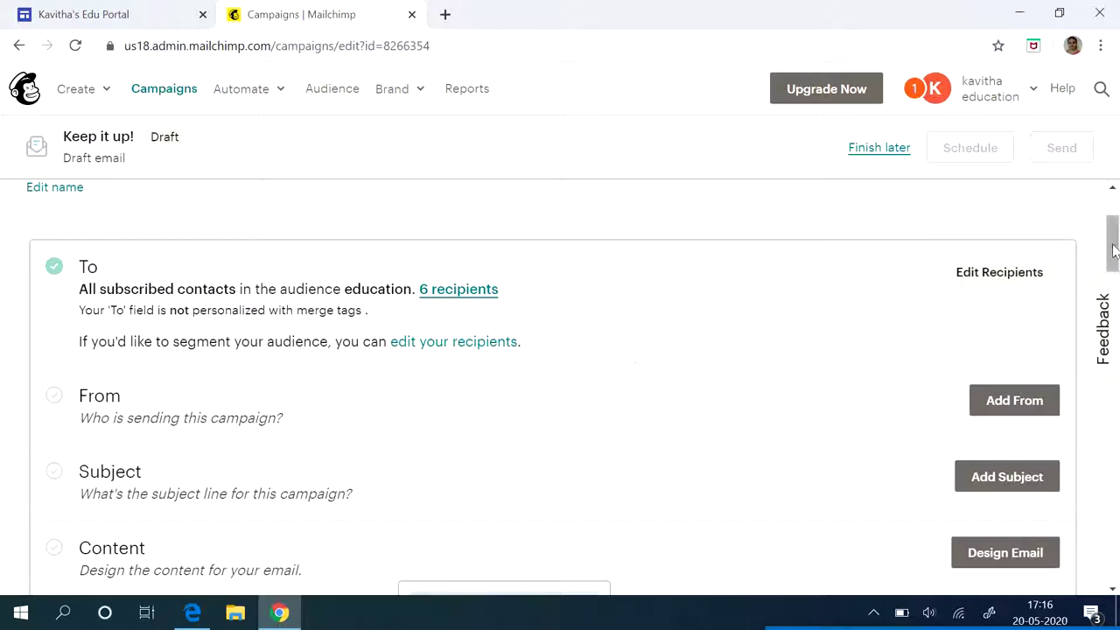
scroll(1041, 266, "down", 2)
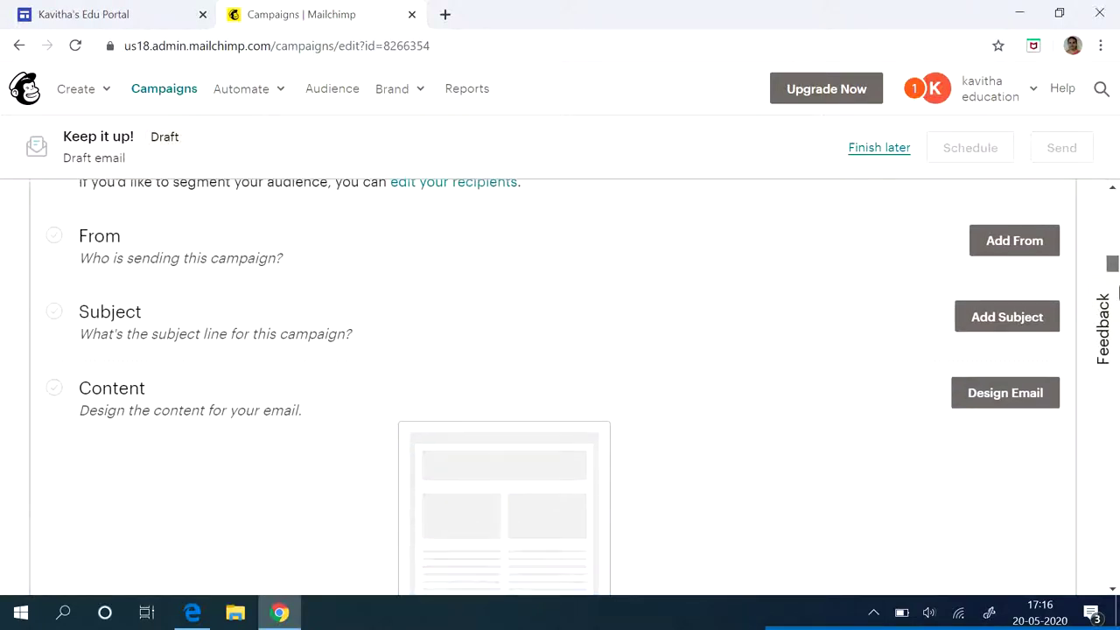
left_click(1025, 249)
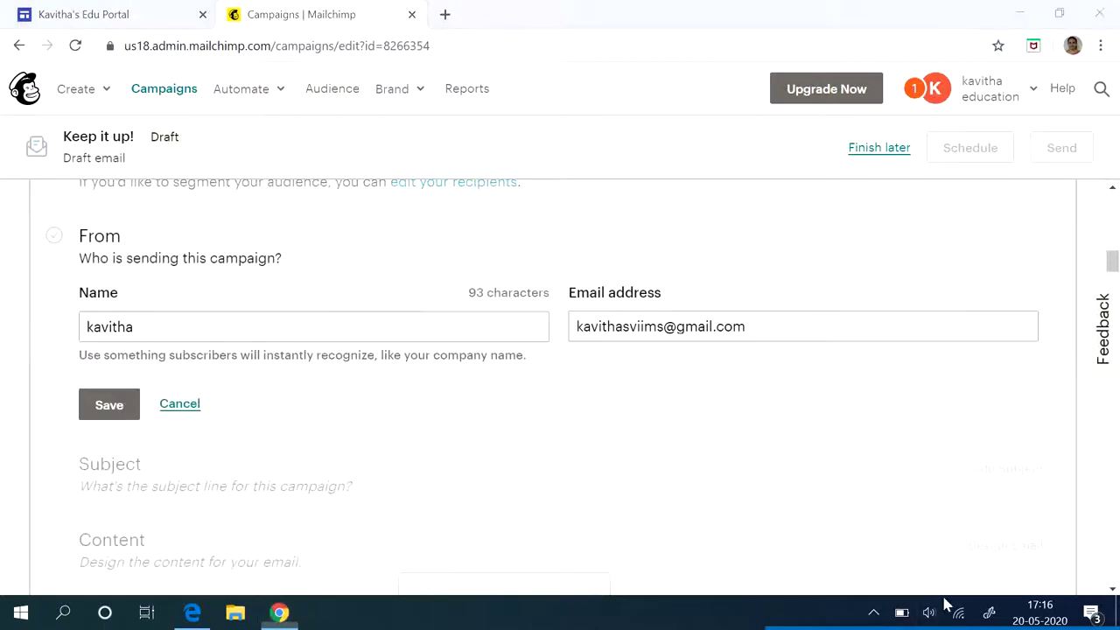
mouse_move(945, 626)
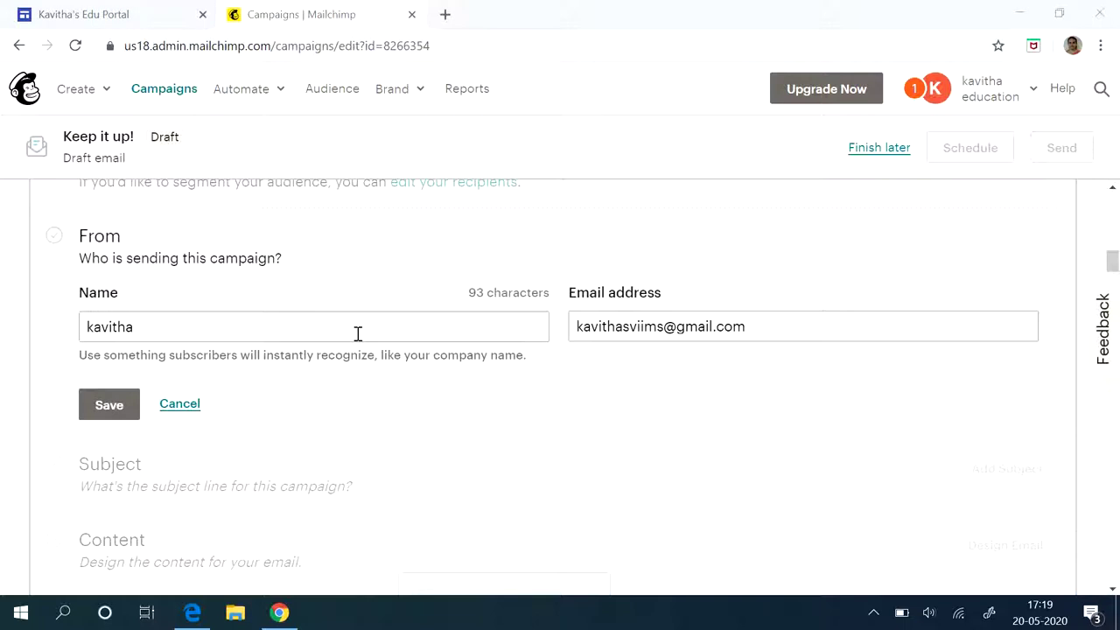
left_click(98, 414)
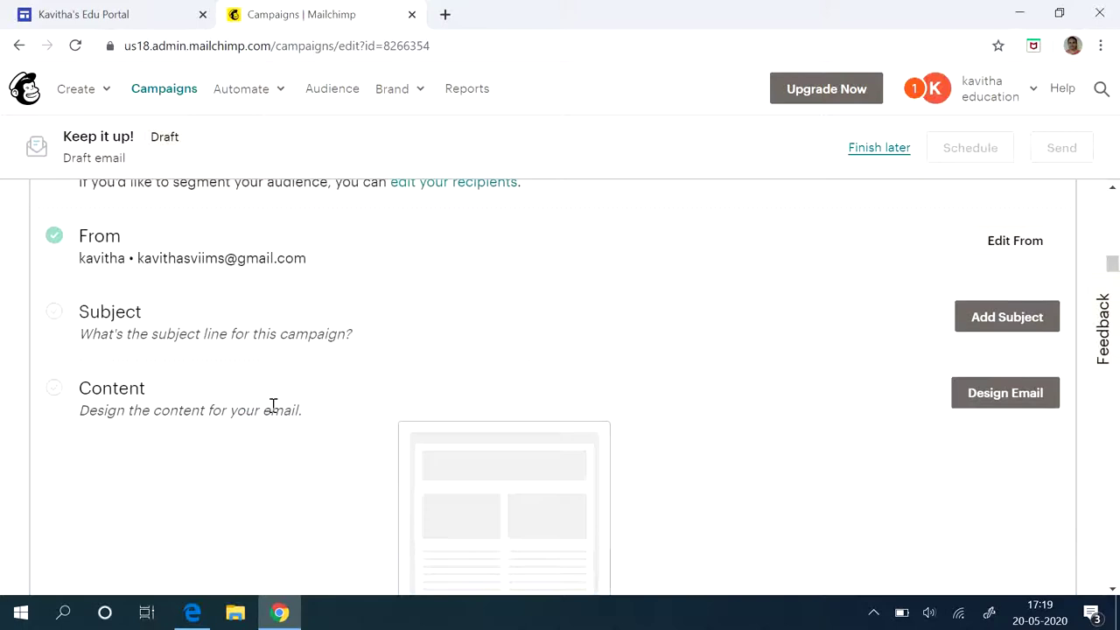
- Enter and save the subject line 'Digital Marketing Course - enroll'
left_click(982, 317)
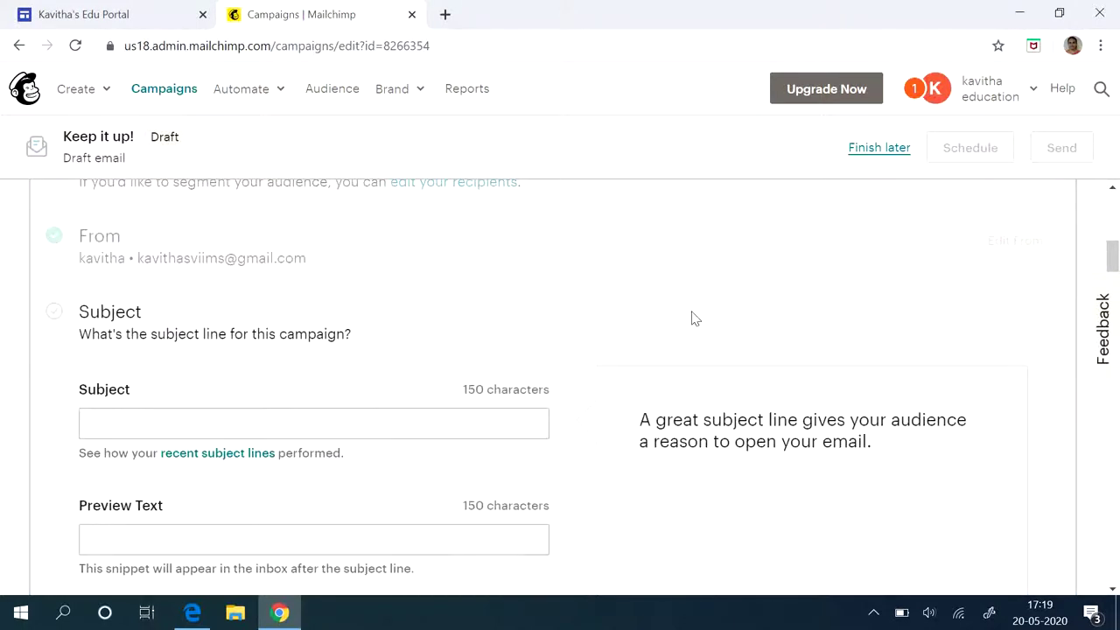
left_click(285, 416)
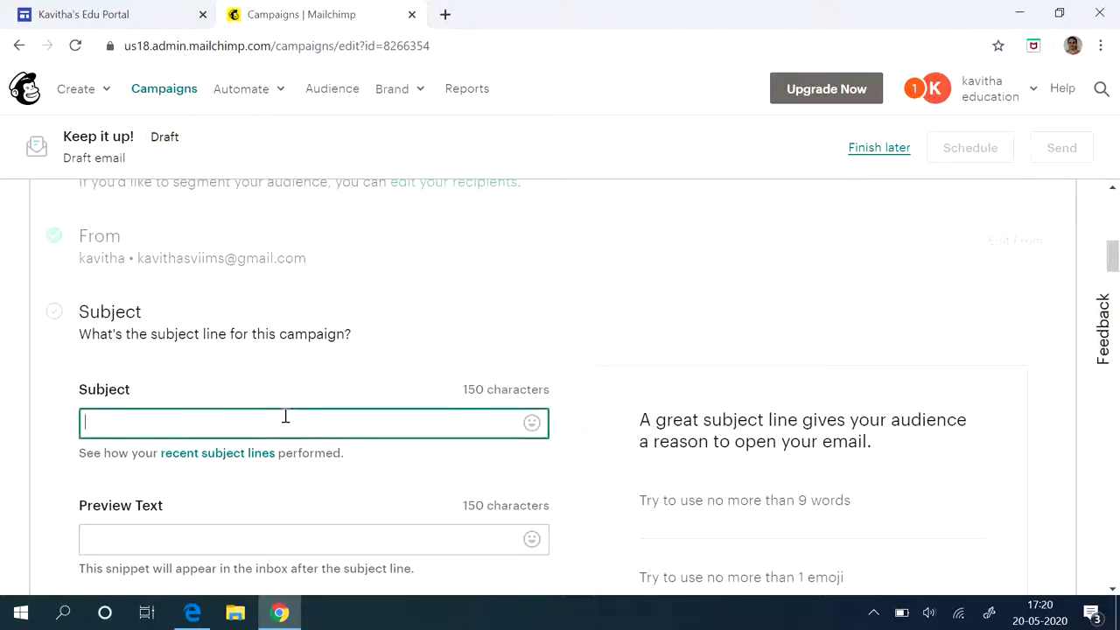
type("Digital Ma")
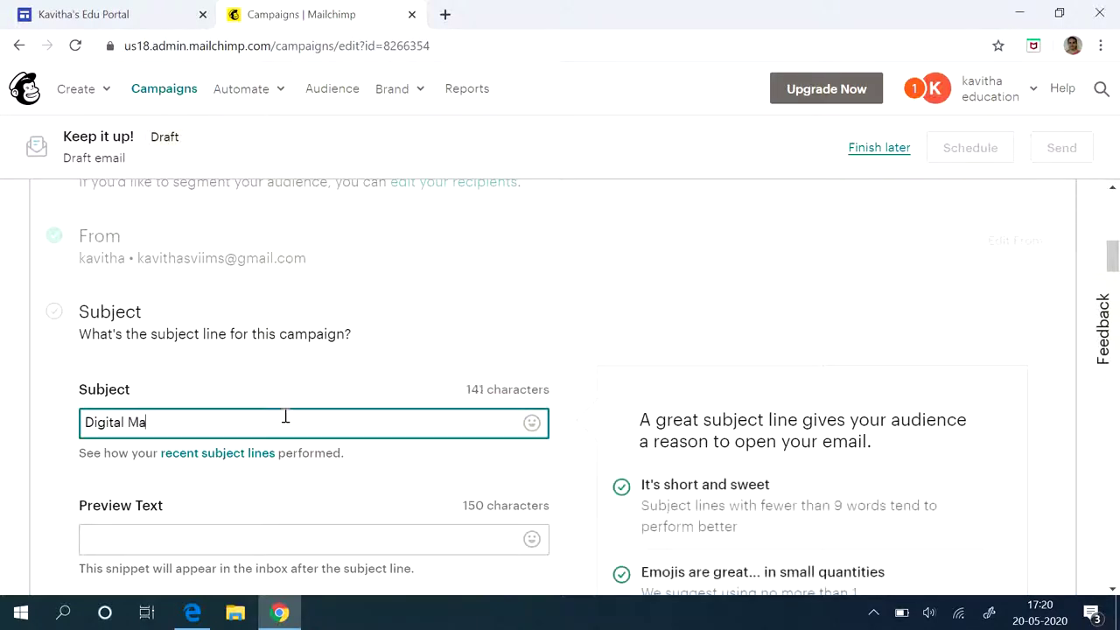
type("rketing Course - enroll")
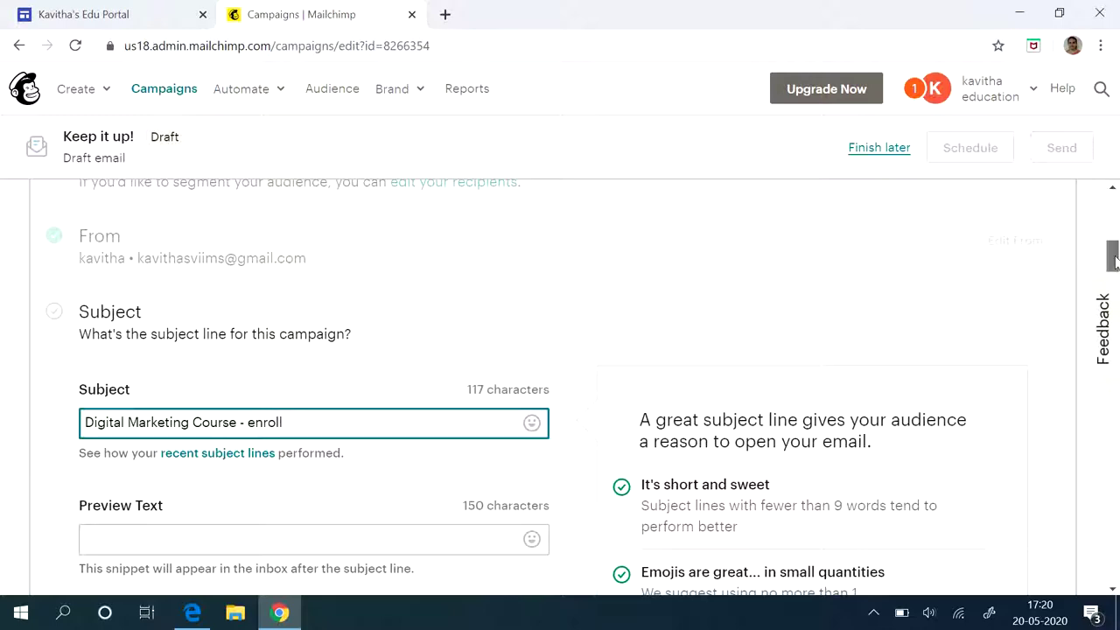
scroll(552, 281, "down", 4)
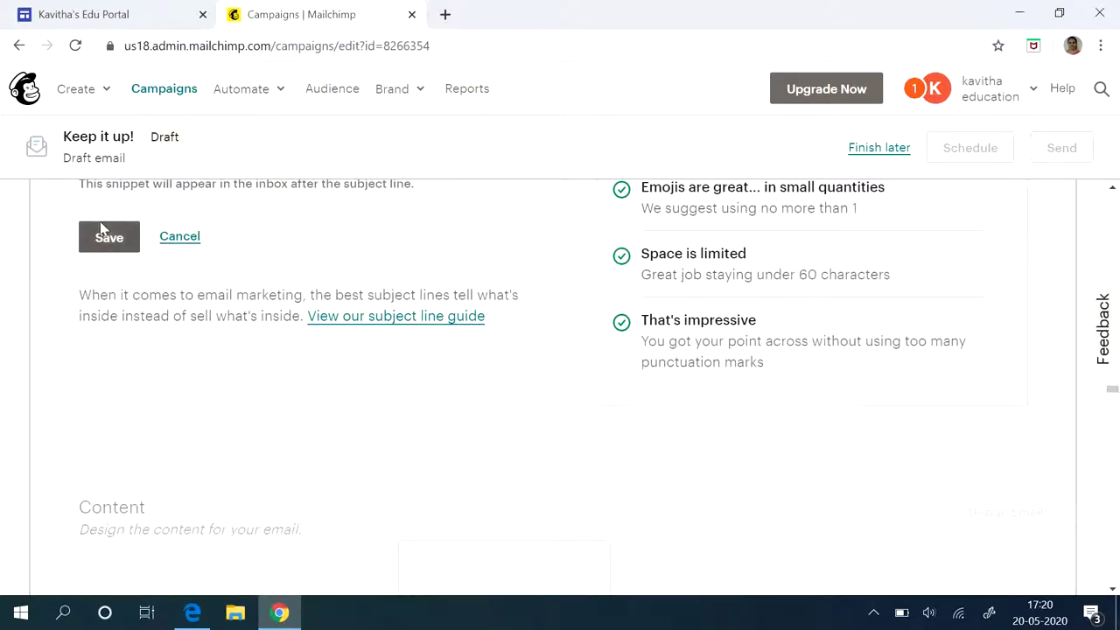
left_click(110, 240)
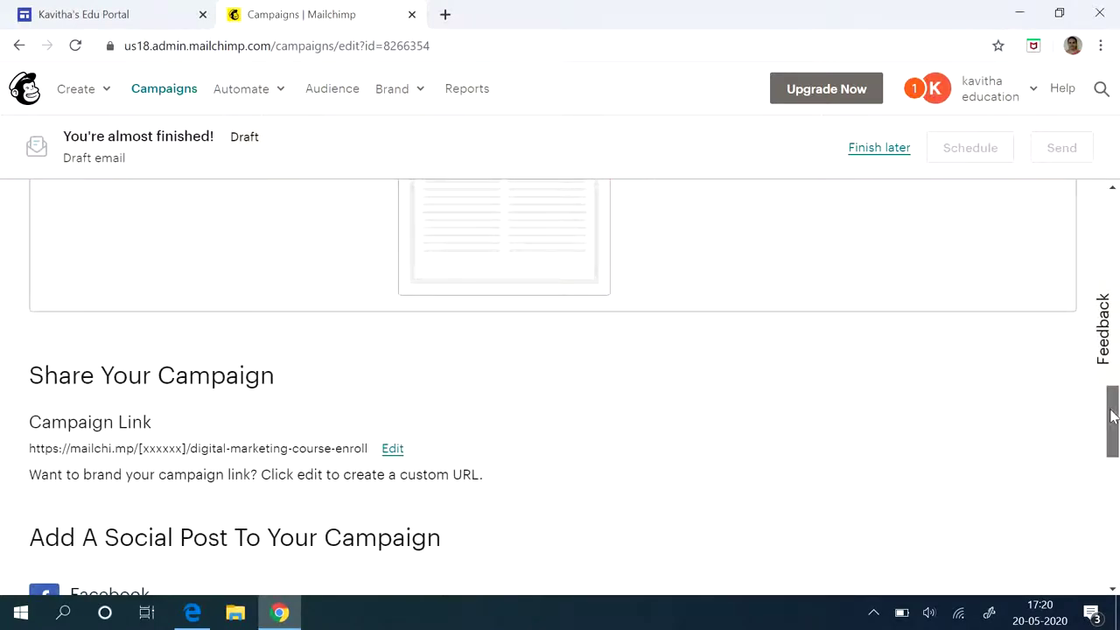
scroll(1100, 413, "up", 6)
scroll(1050, 371, "down", 2)
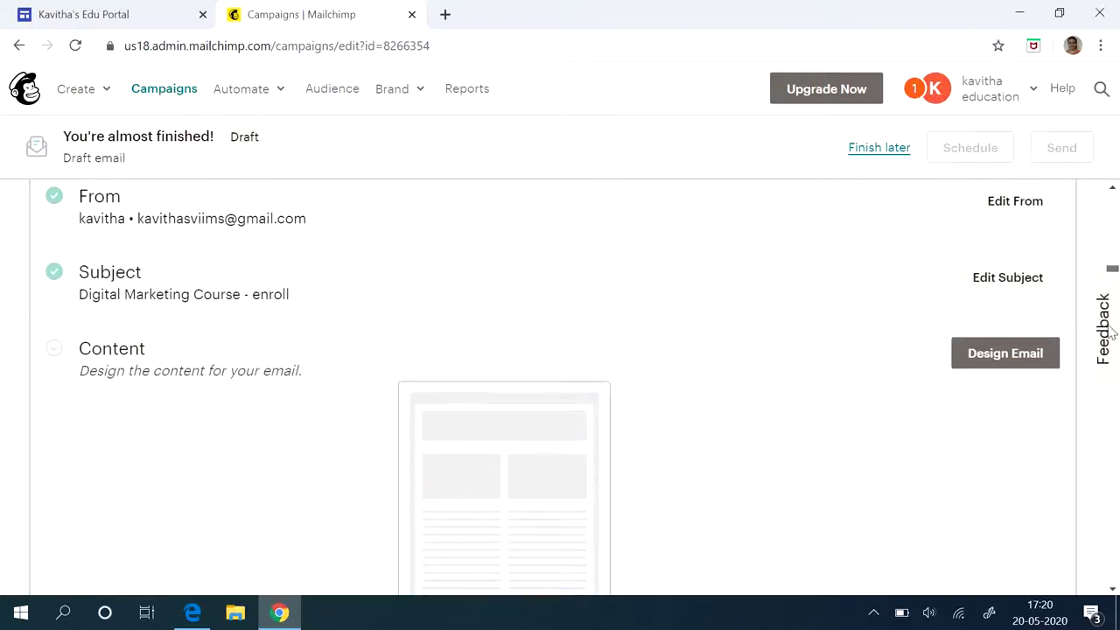
- Open Design Email for the content and browse the Featured template layouts
left_click(1027, 342)
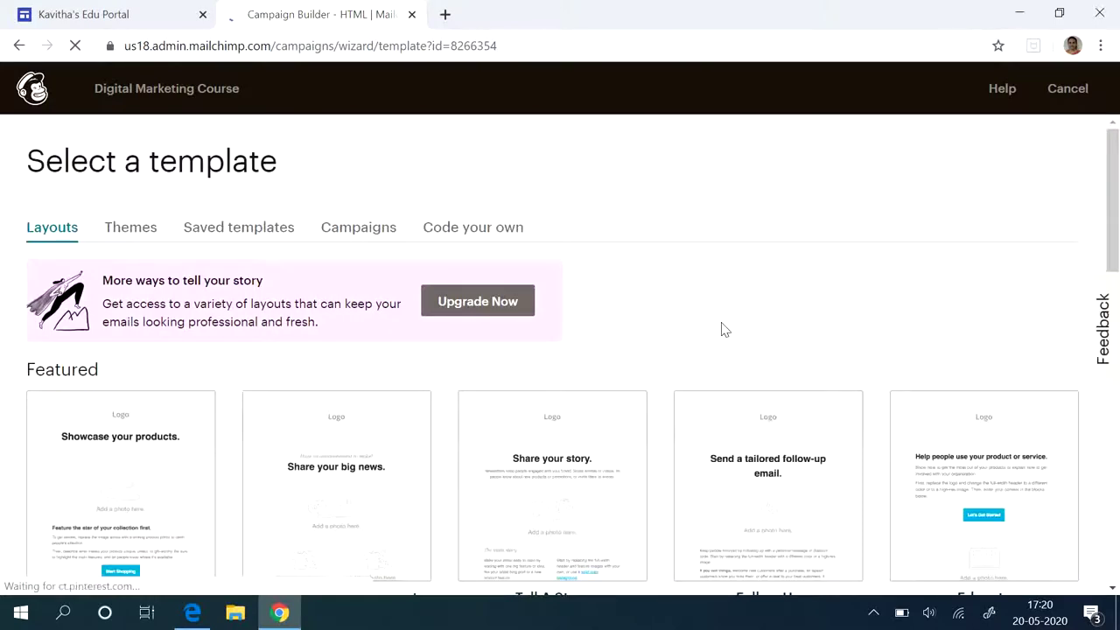
scroll(1117, 215, "down", 3)
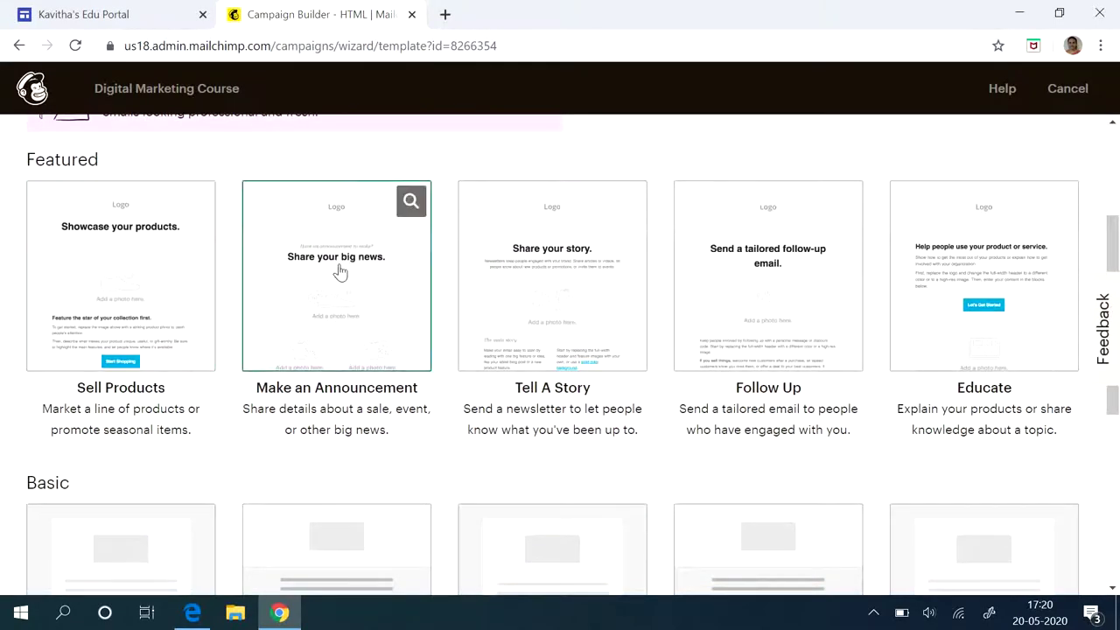
mouse_move(530, 282)
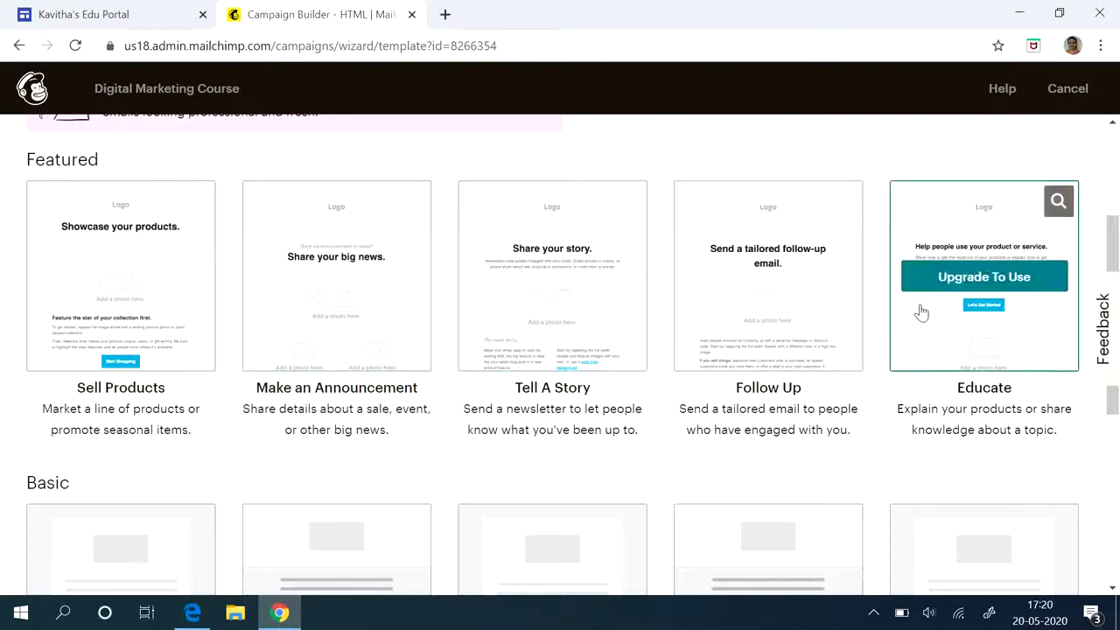
- Apply the Make an Announcement layout and delete its Logo block
left_click(314, 278)
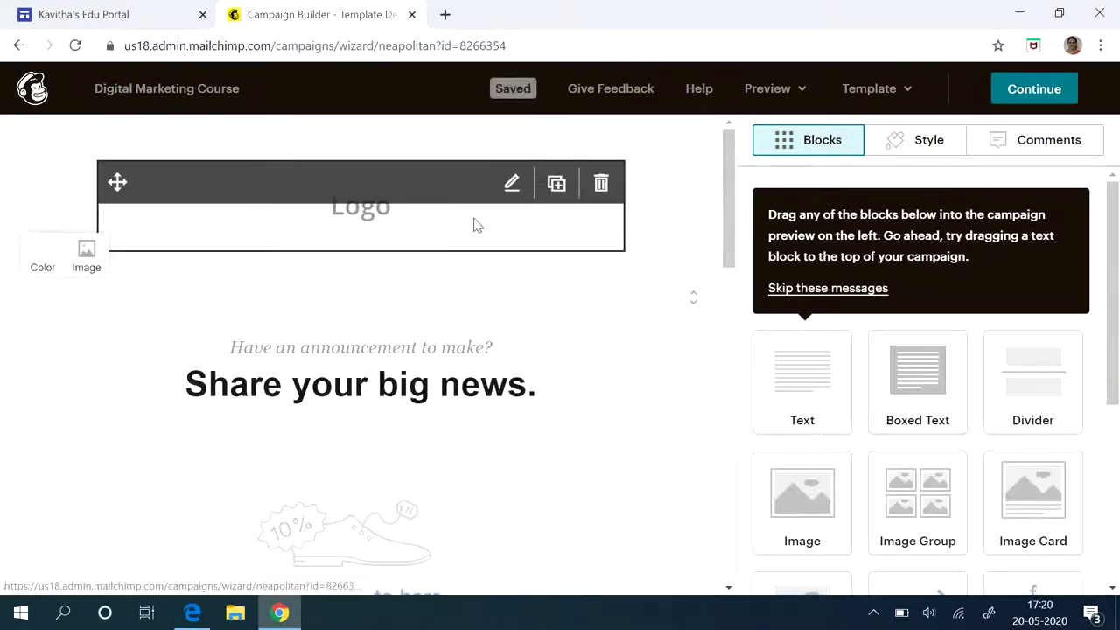
left_click(601, 183)
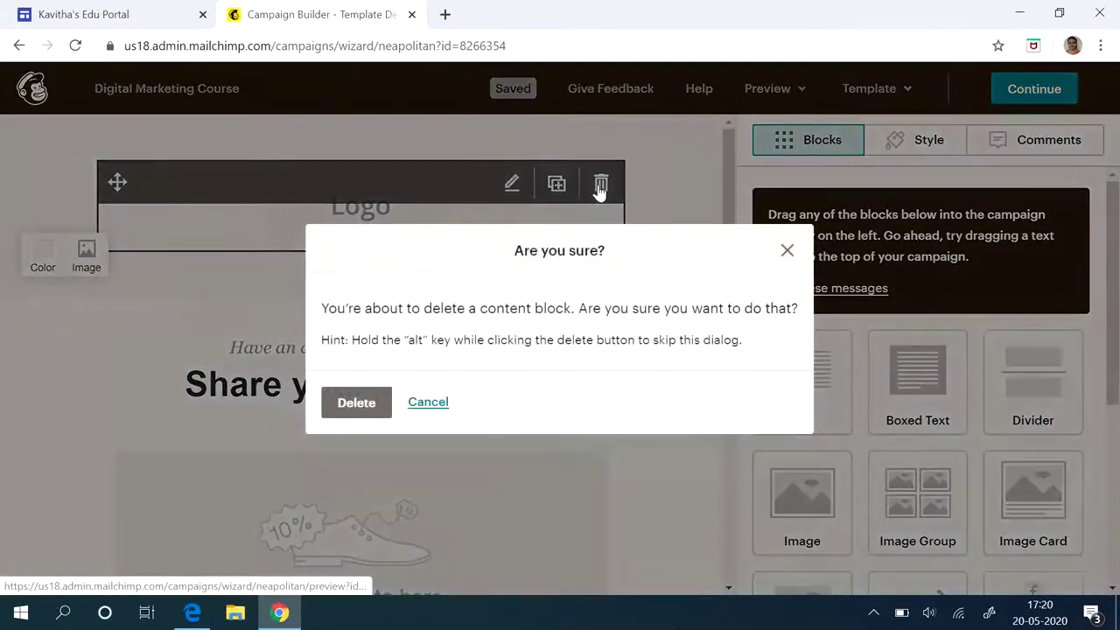
left_click(367, 404)
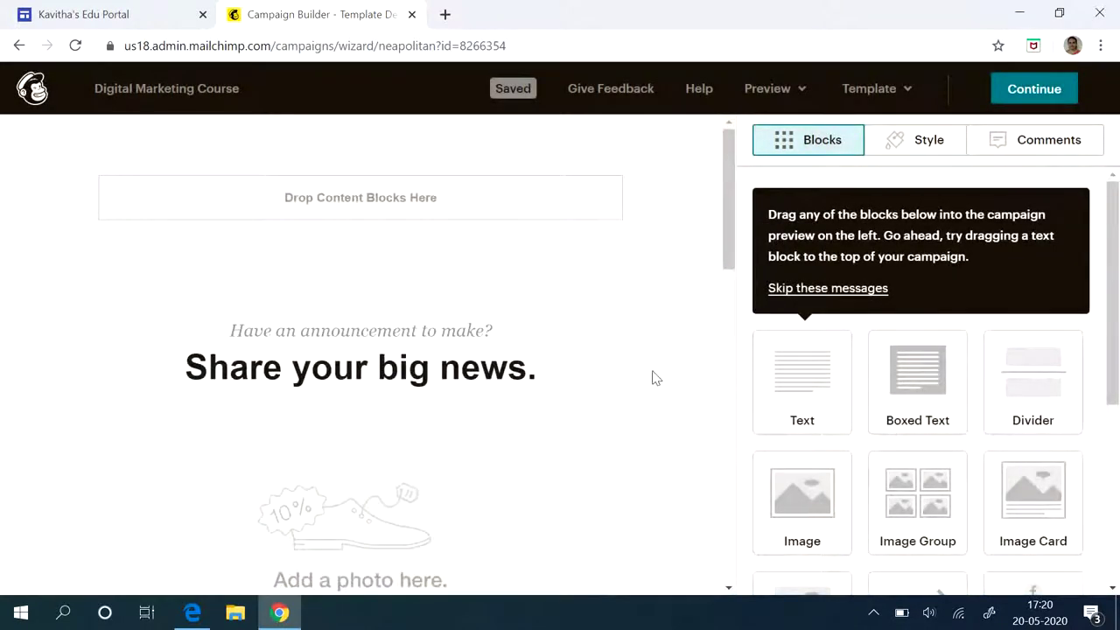
mouse_move(435, 332)
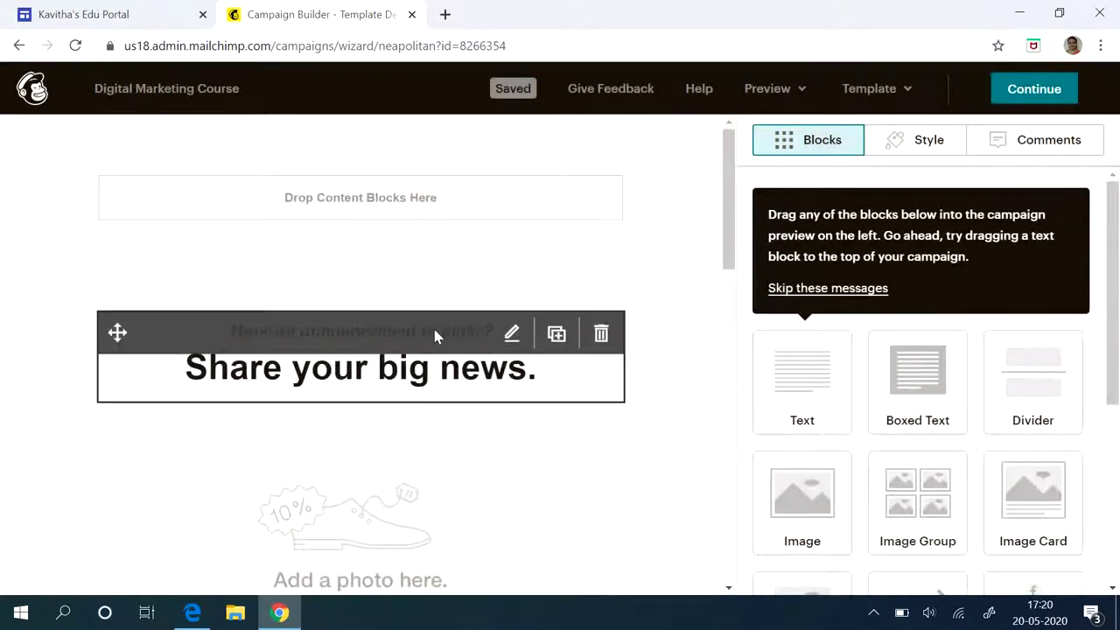
- Replace the heading text with 'Digital marketing Course' and a second line 'Enrollment Open Hurry up'
left_click(516, 333)
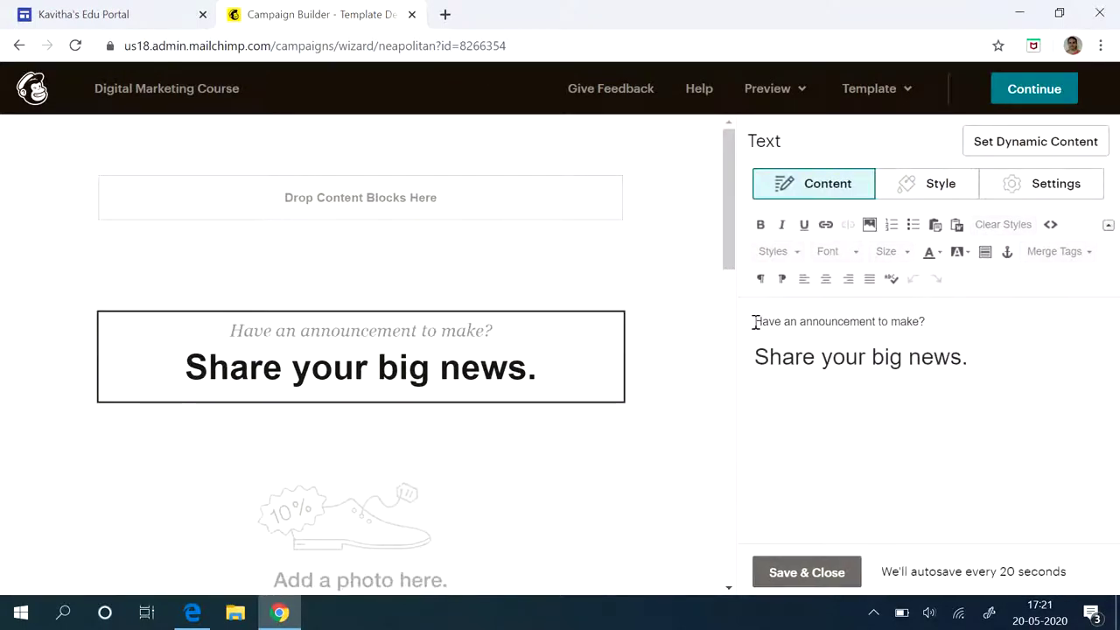
left_click_drag(756, 322, 992, 417)
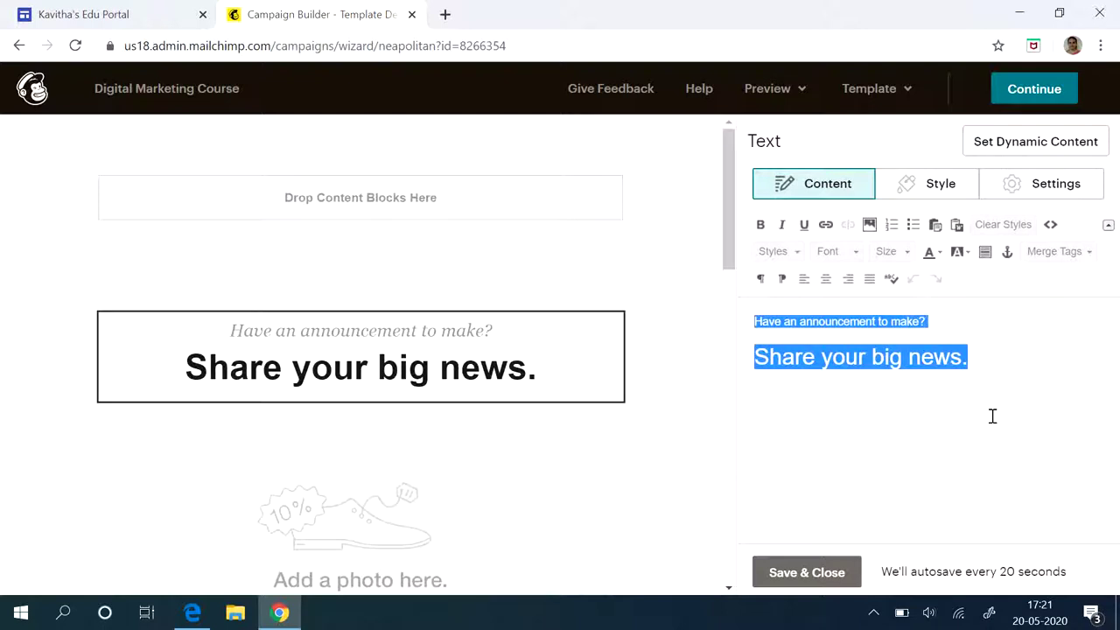
type("Digital ")
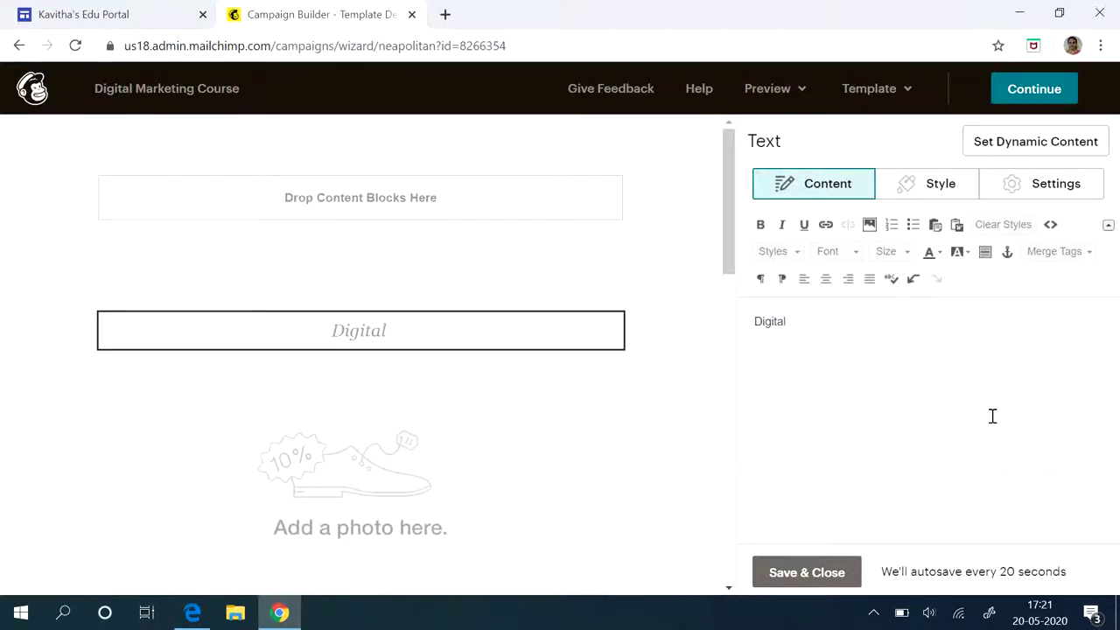
type("markei")
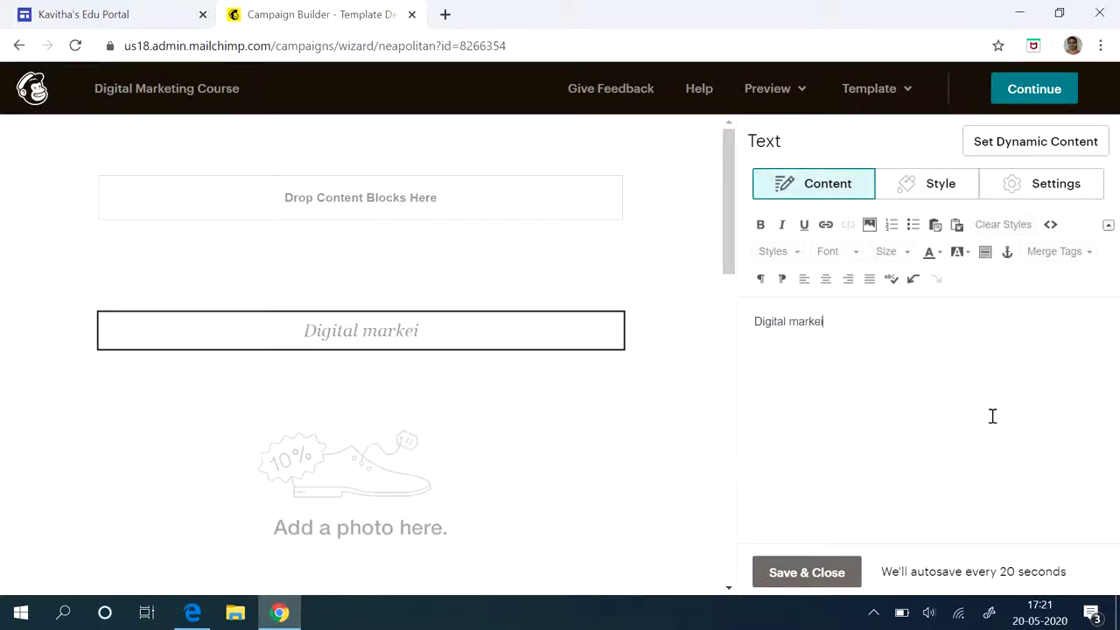
key("BackSpace")
type("ting C")
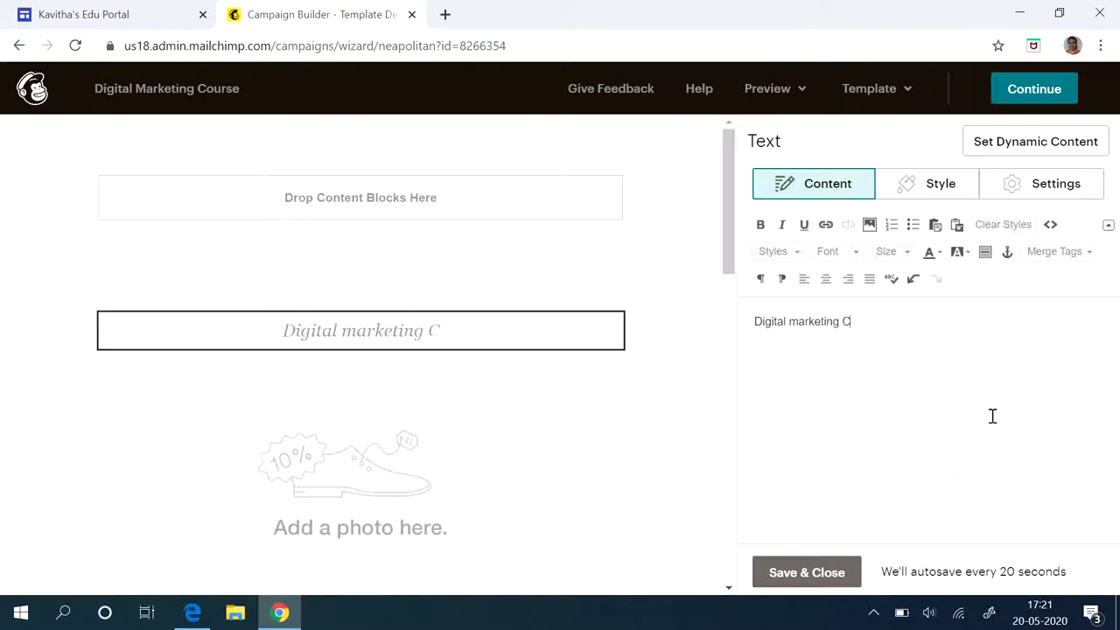
type("ourse")
key("Return")
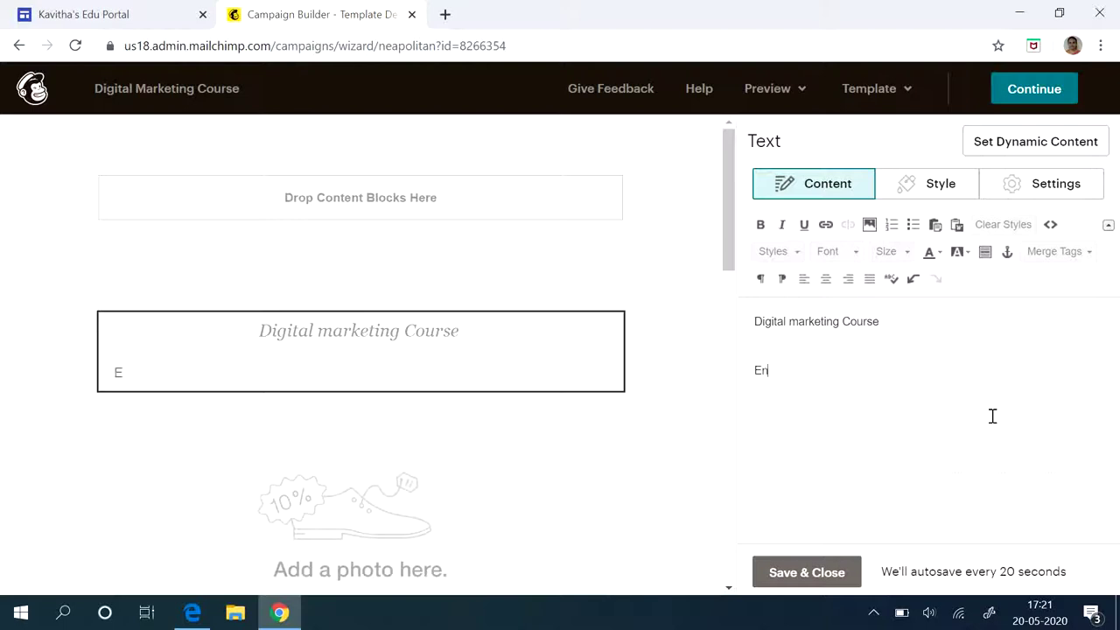
type("Enrollment Open Hurry up")
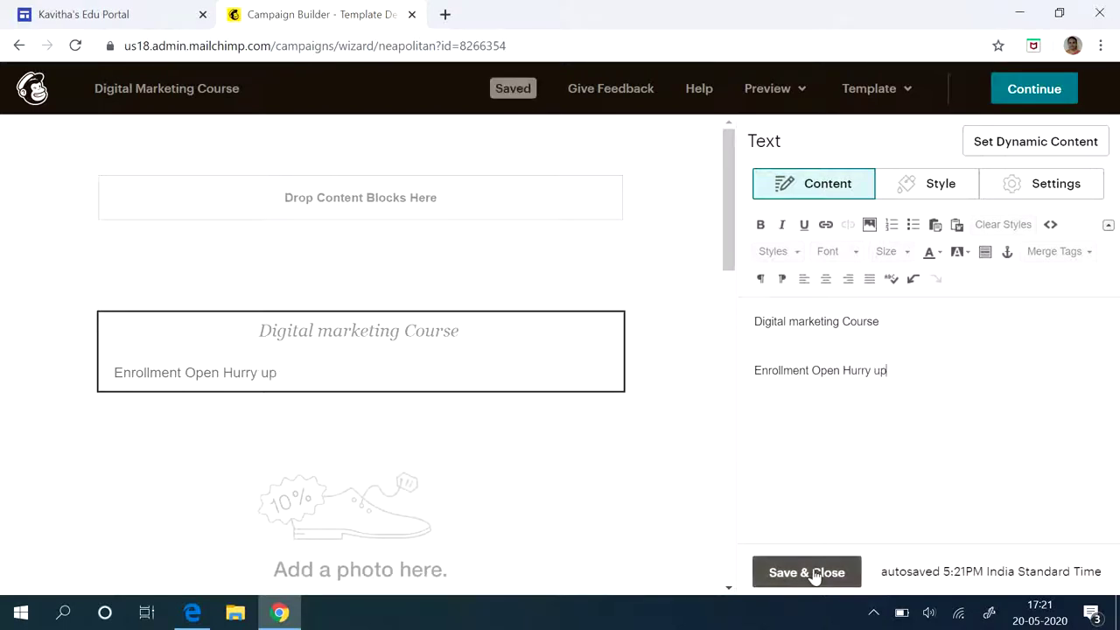
left_click(813, 573)
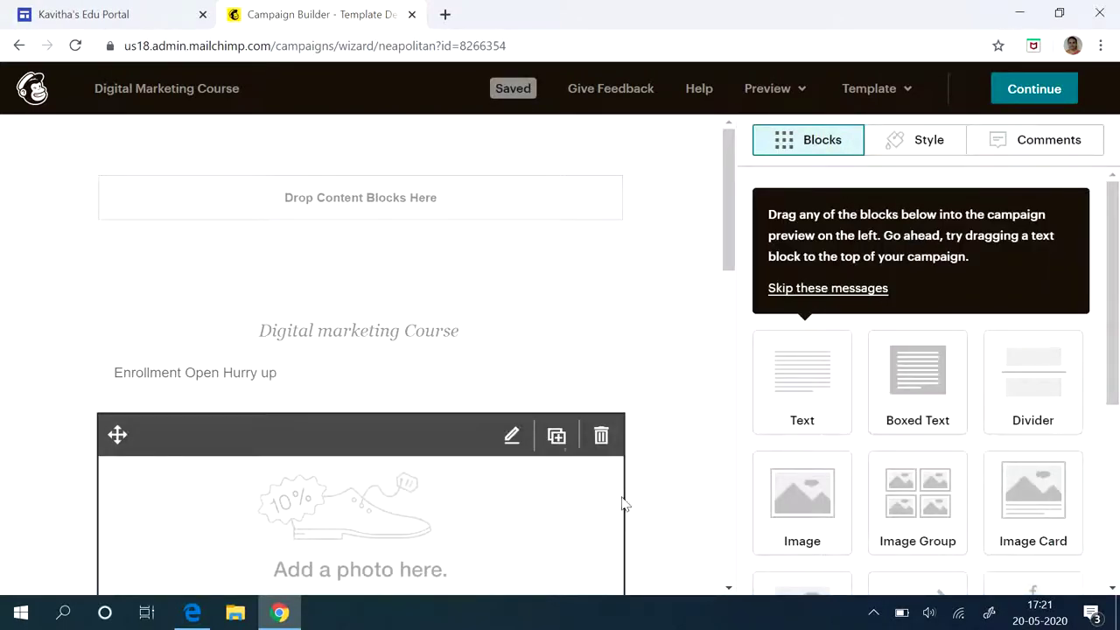
- Edit the Image Group block and review the first image's link type options
scroll(1114, 325, "down", 2)
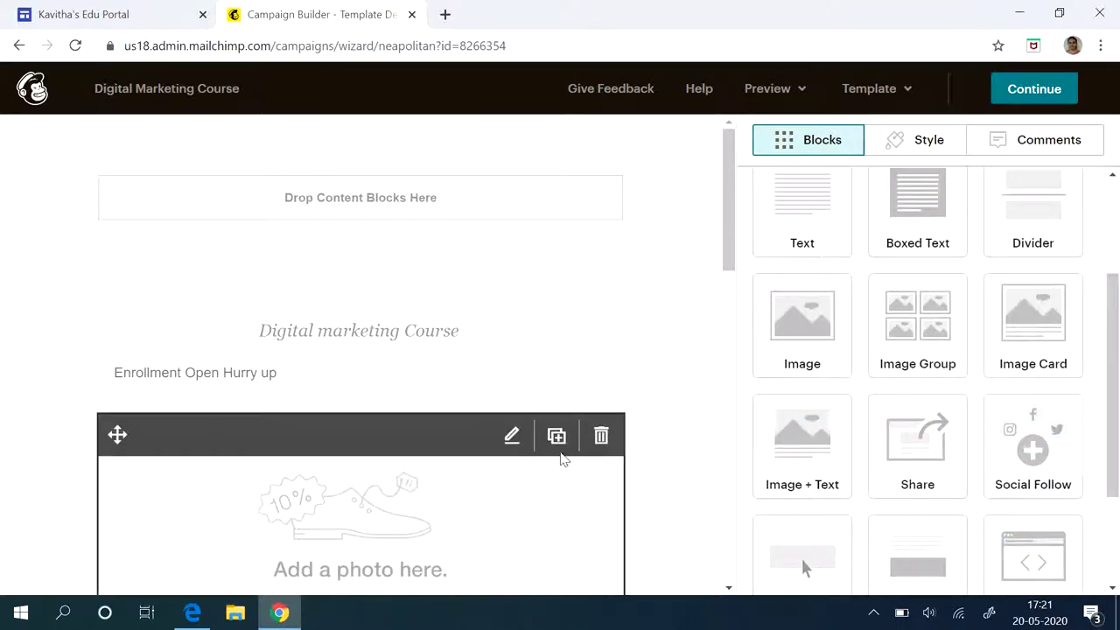
left_click(511, 434)
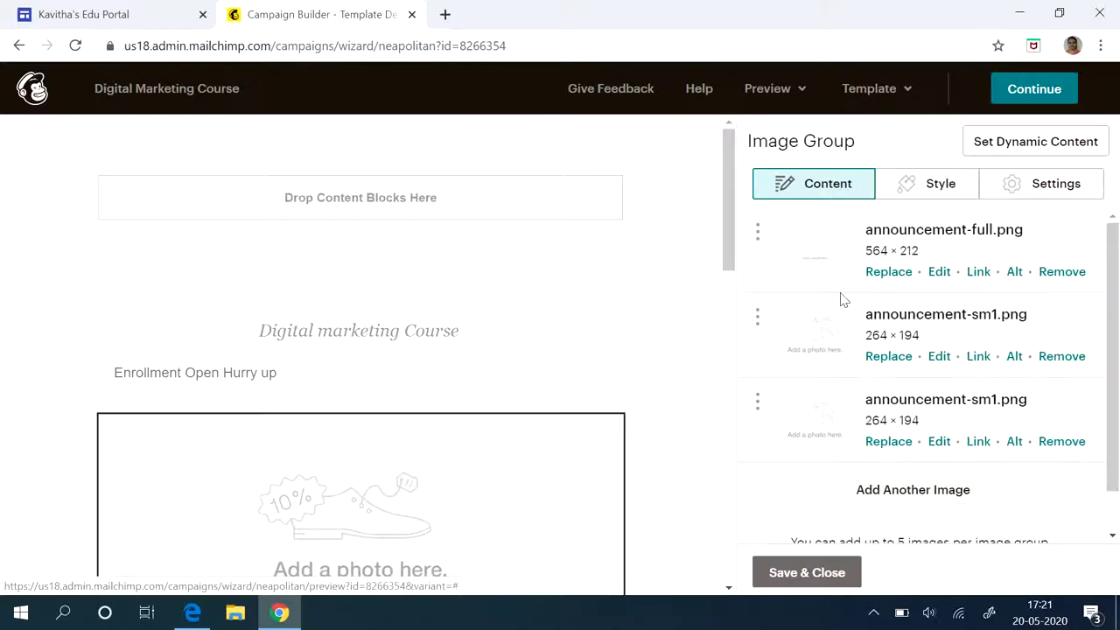
left_click(978, 272)
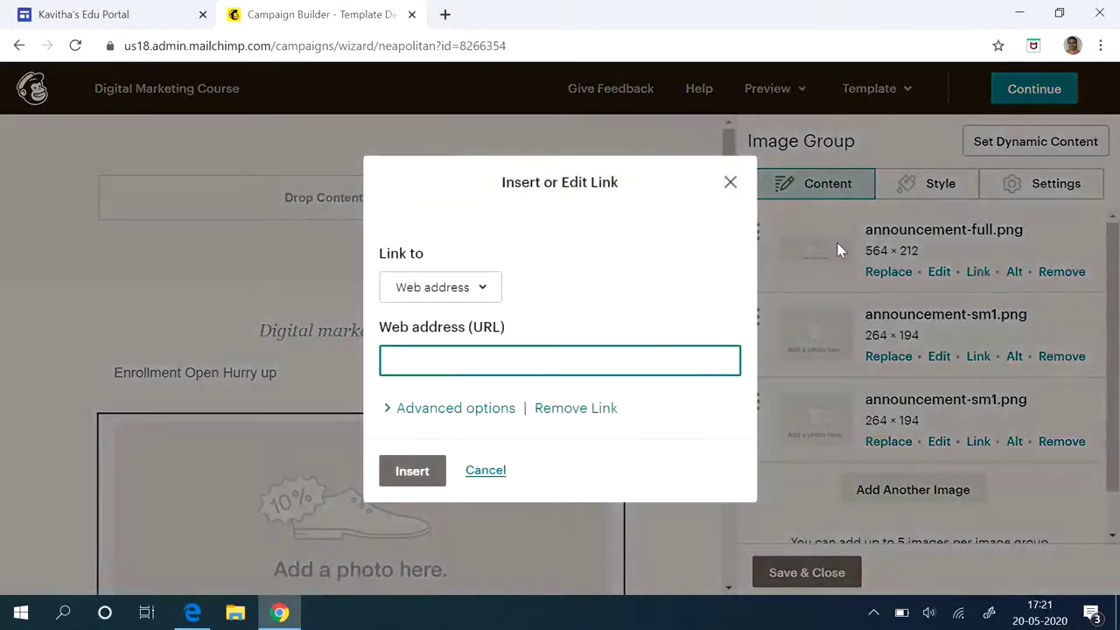
left_click(490, 289)
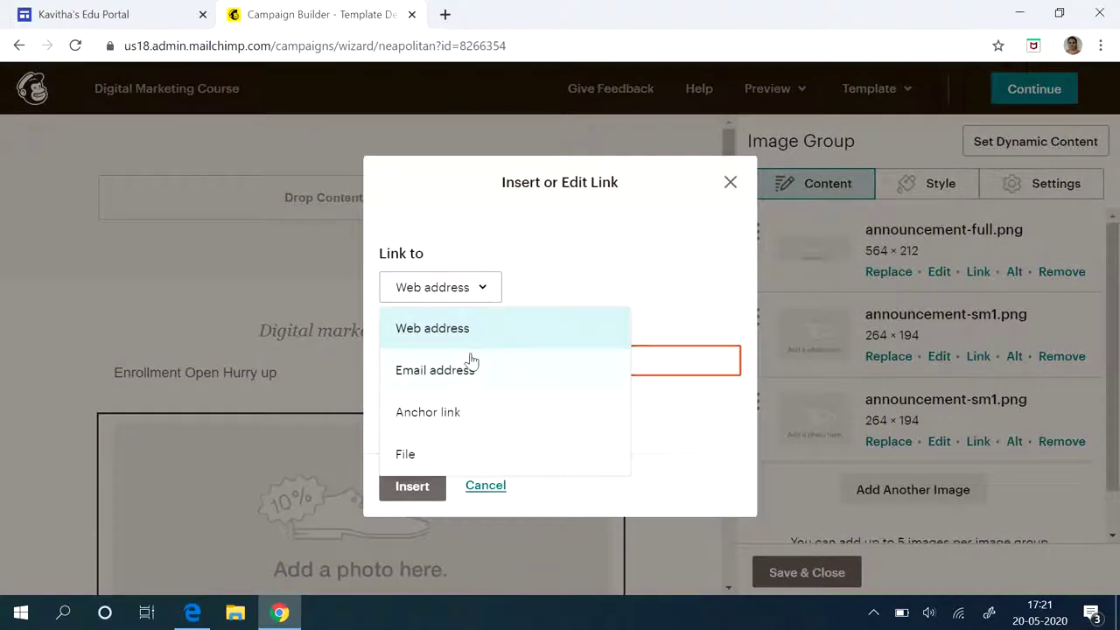
left_click(411, 482)
left_click(410, 483)
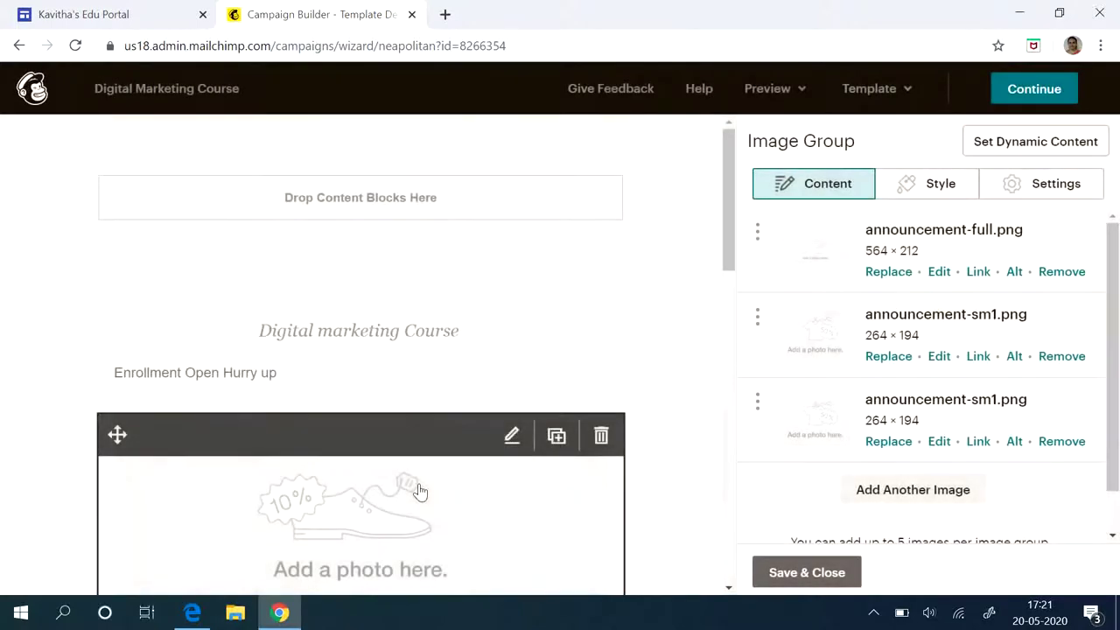
- Link the first image to the DIGITAL MARKETING collage file from the library
left_click(978, 272)
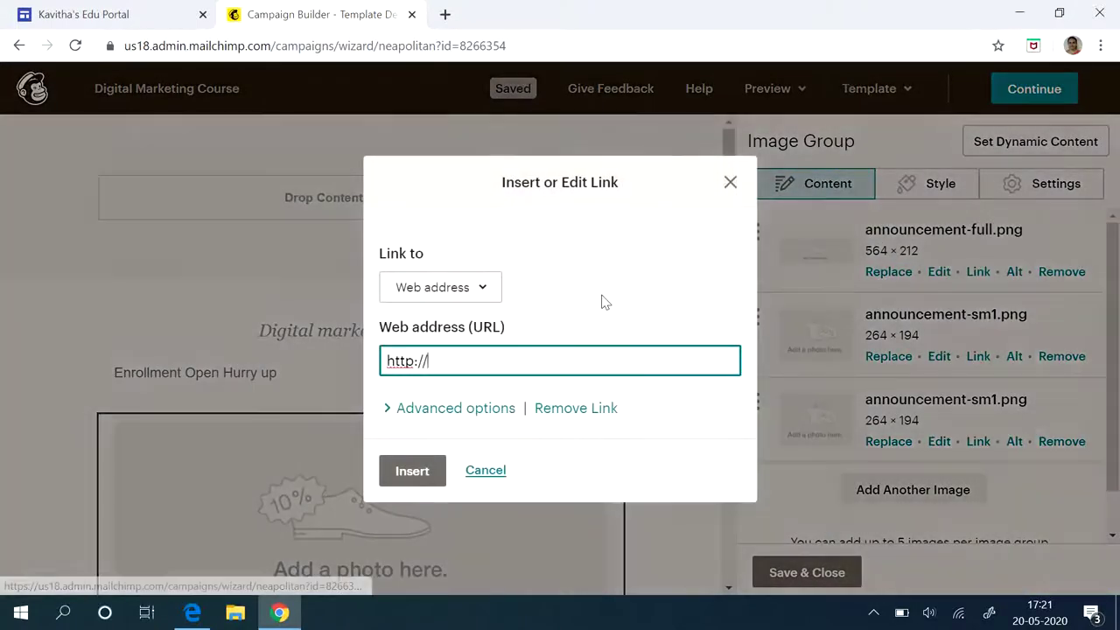
left_click(481, 282)
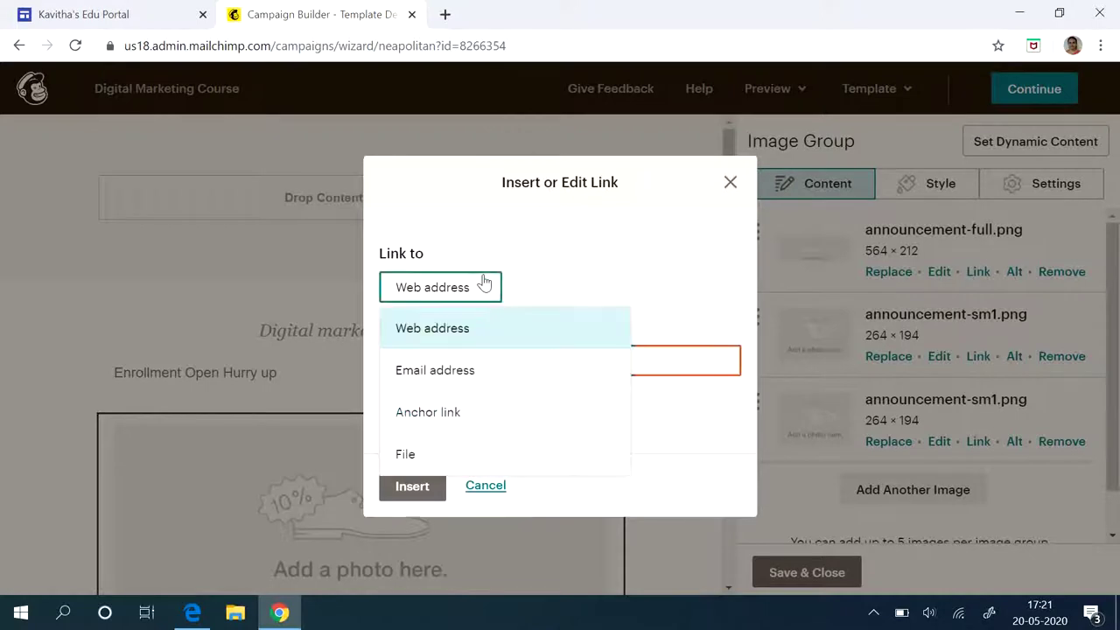
left_click(411, 455)
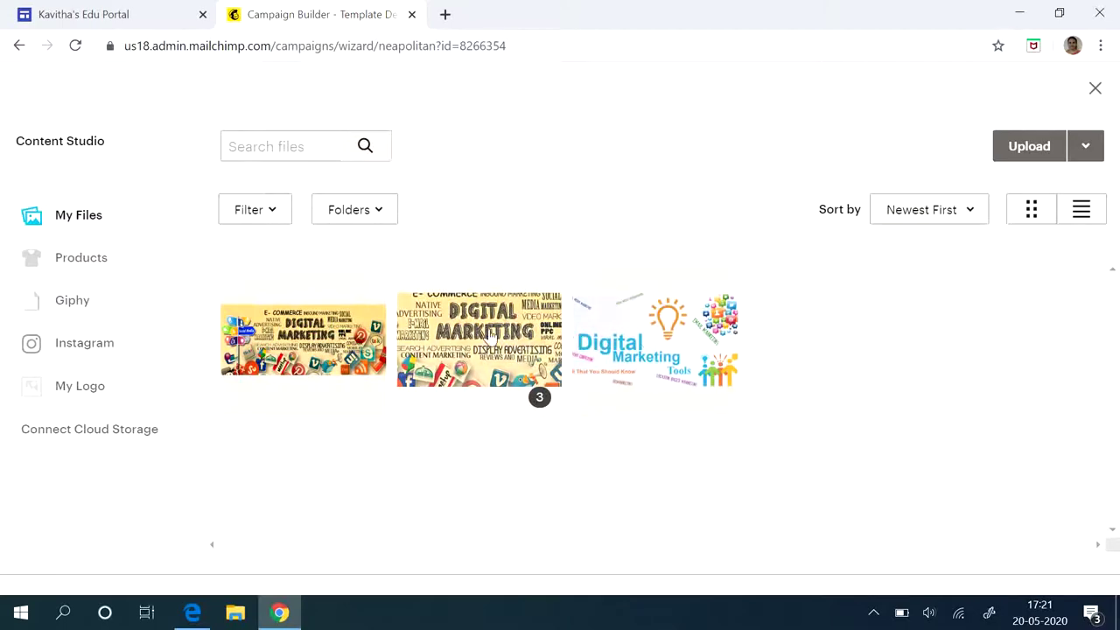
left_click(490, 337)
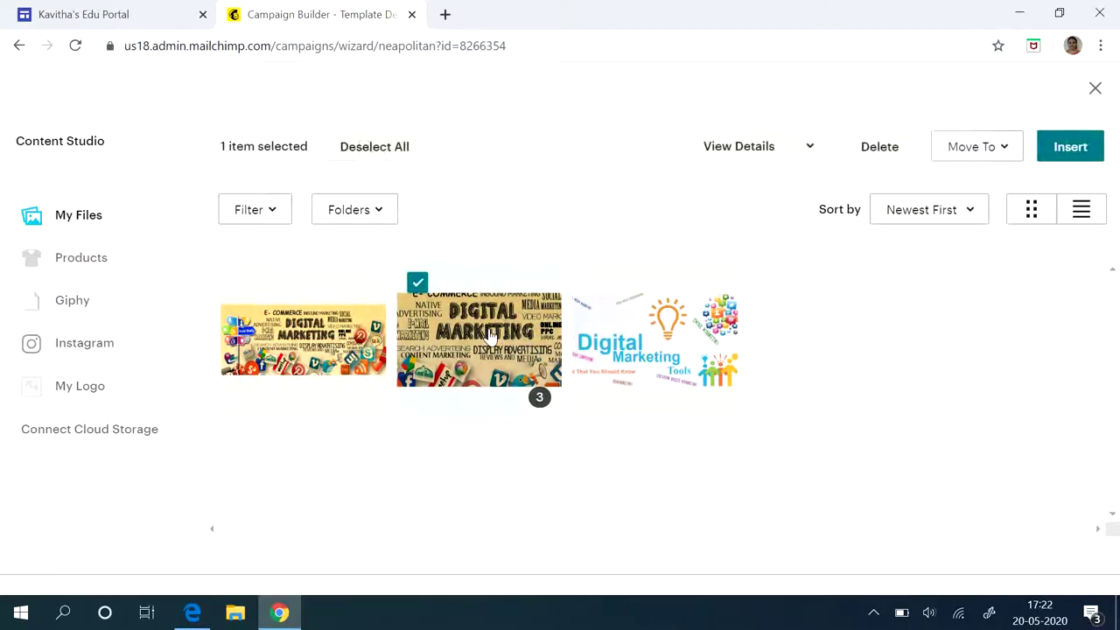
left_click(1069, 146)
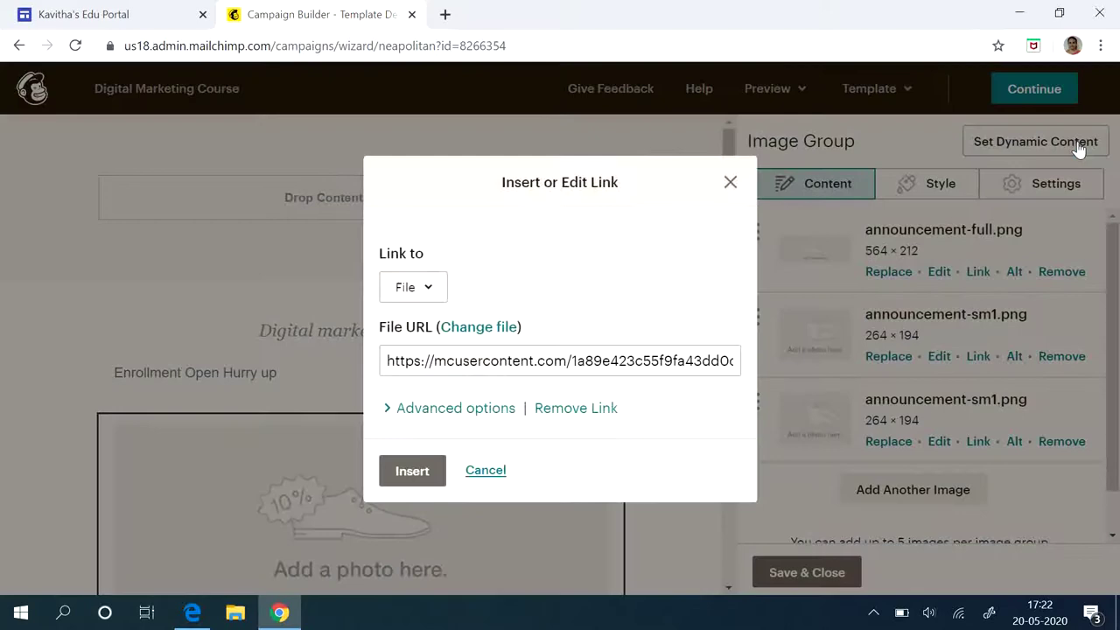
left_click(412, 470)
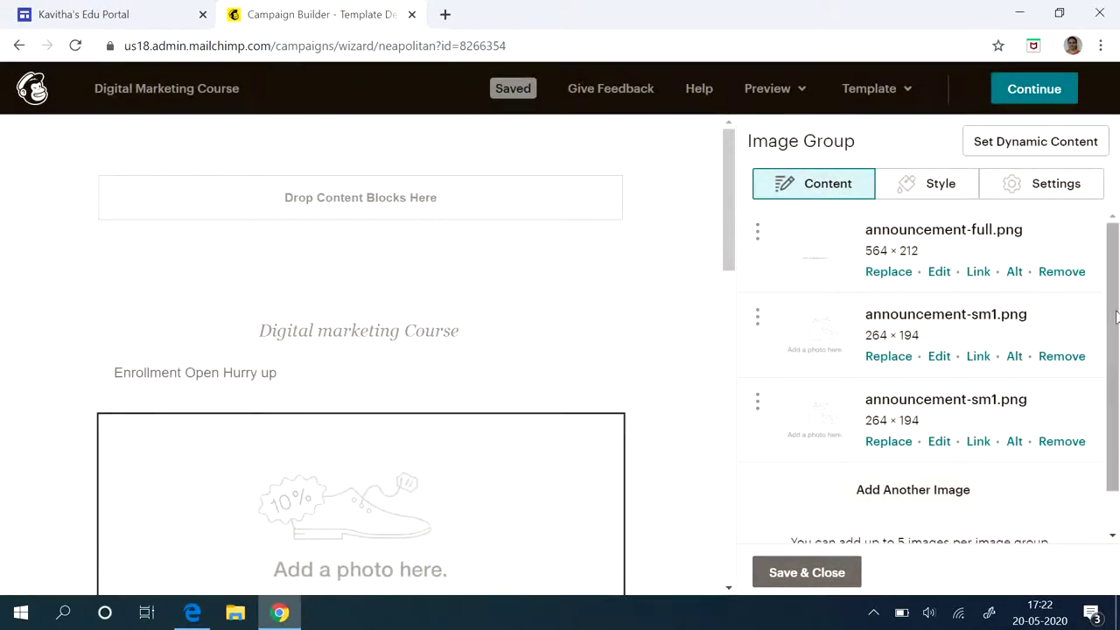
- Put the DIGITAL MARKETING collage (digital marketing image.png, 490 × 277) in the first image slot
left_click_drag(1115, 320, 1117, 399)
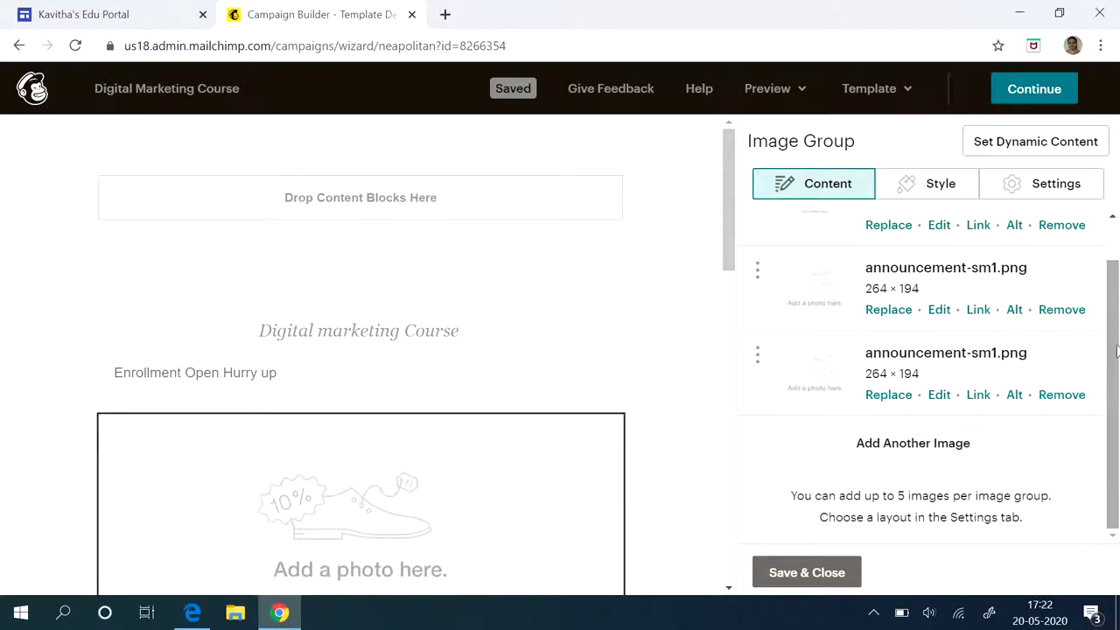
scroll(1110, 277, "up", 1)
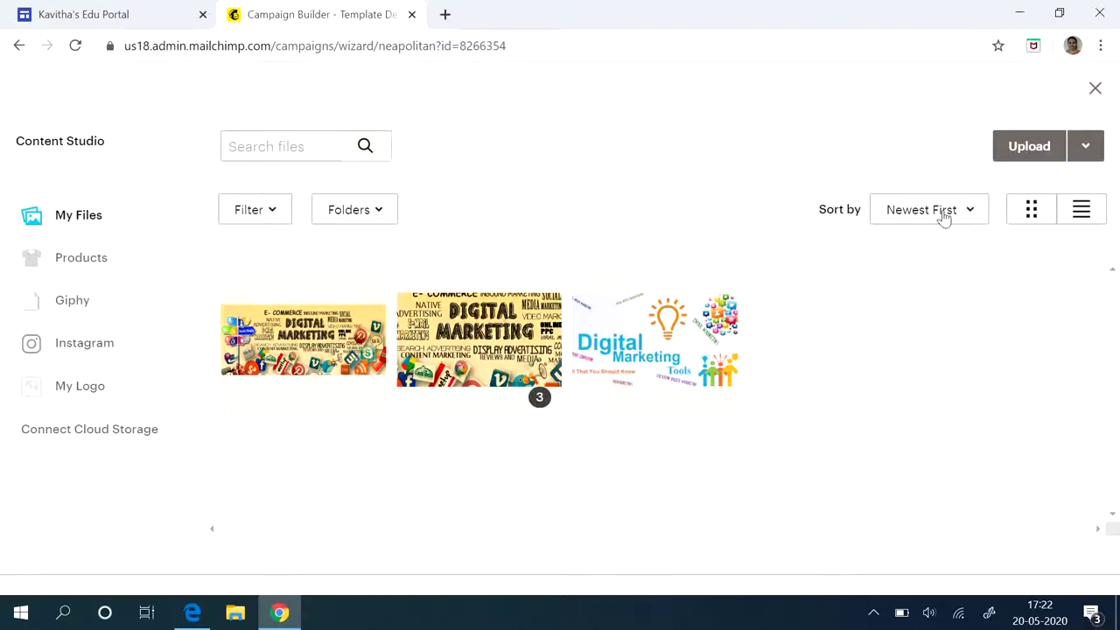
left_click(529, 330)
left_click(1071, 149)
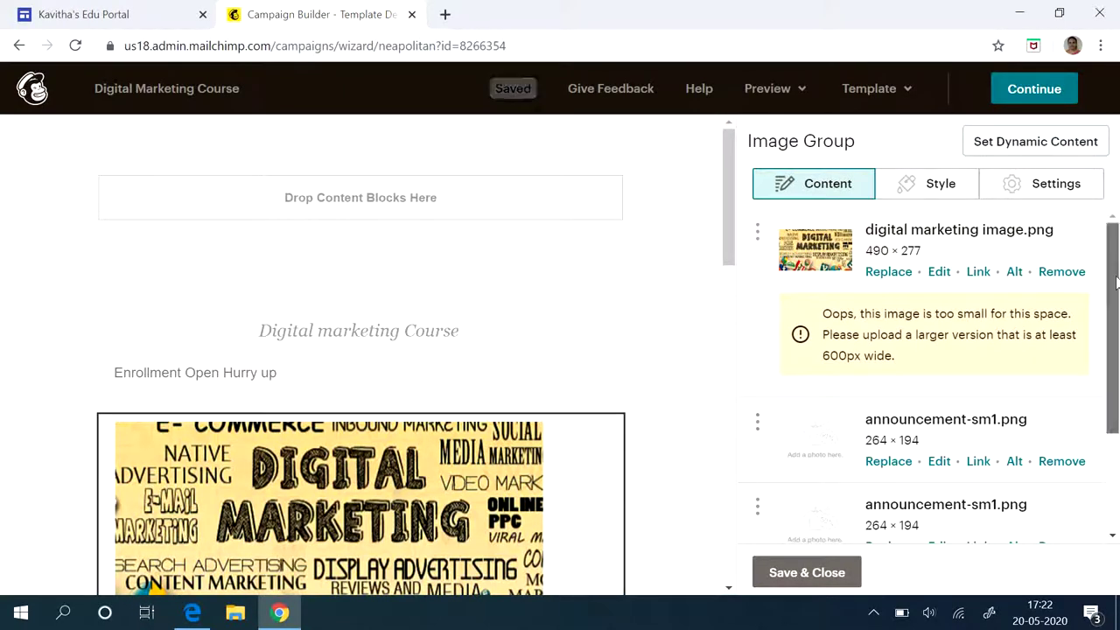
scroll(1115, 282, "down", 3)
scroll(1116, 281, "up", 3)
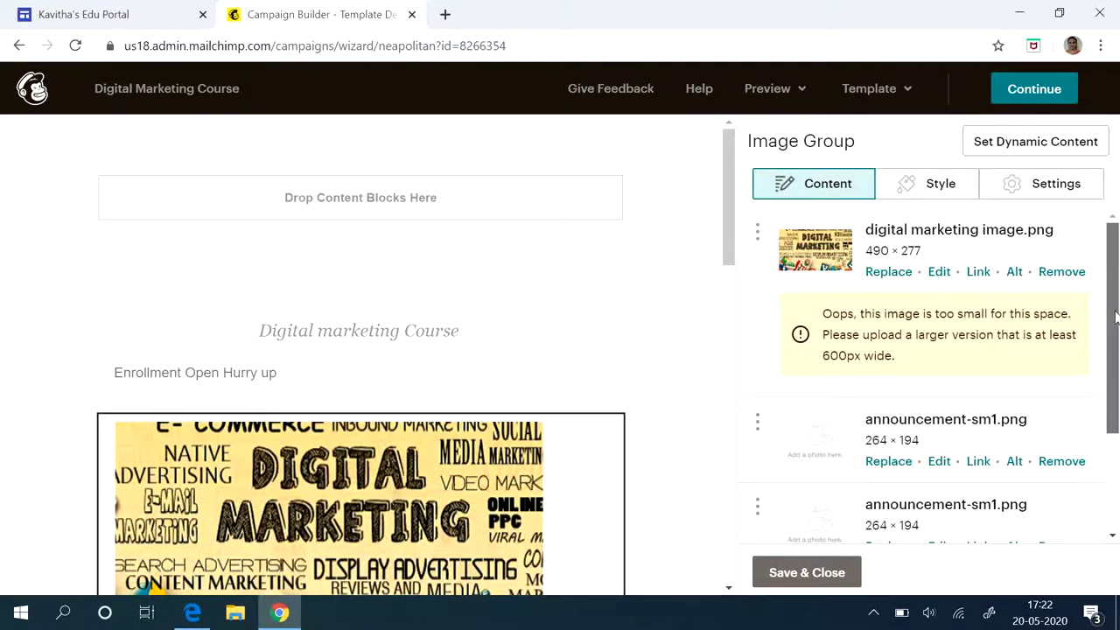
left_click_drag(1109, 324, 1117, 426)
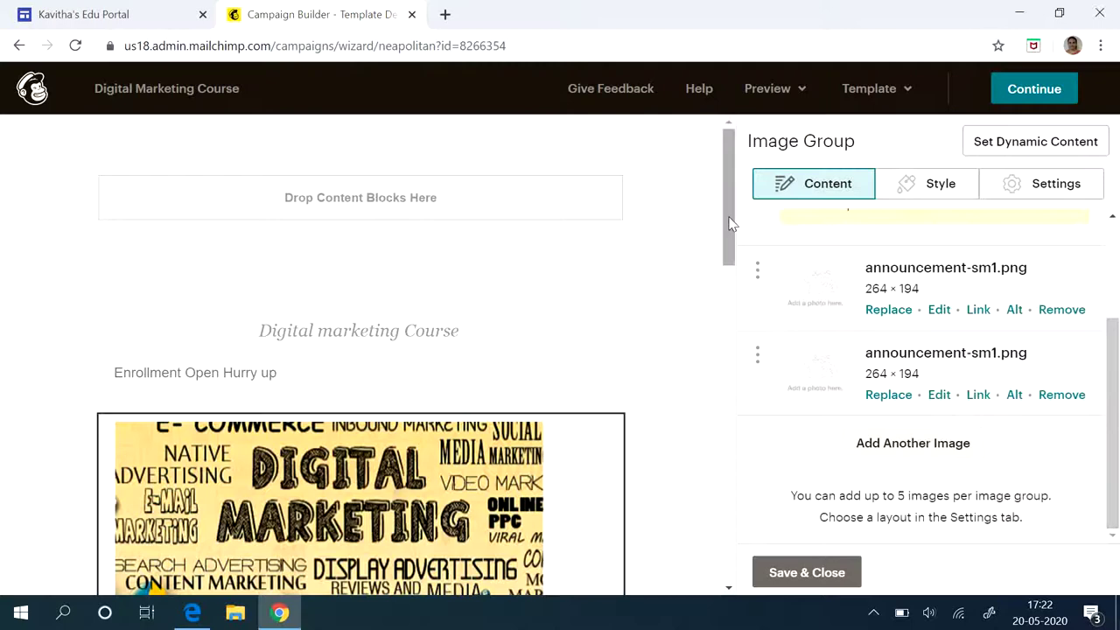
scroll(722, 322, "down", 1)
mouse_move(722, 322)
left_mouse_down()
mouse_move(724, 307)
mouse_move(717, 420)
left_mouse_up()
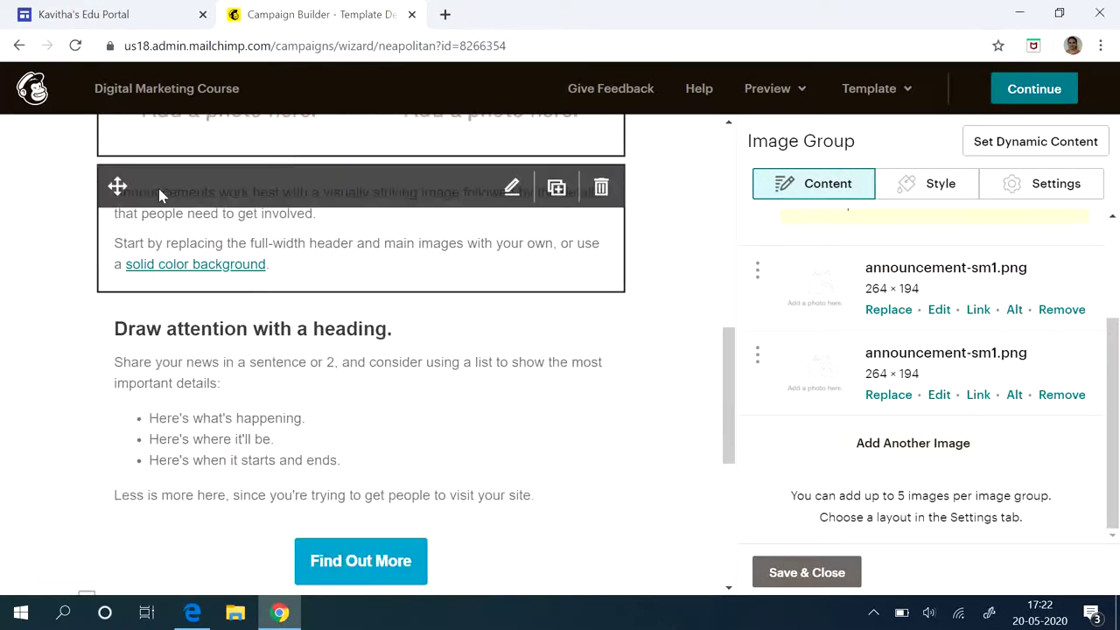
- Delete the announcement and 'Draw attention with a heading' text blocks, then select the Find Out More button
left_click(600, 187)
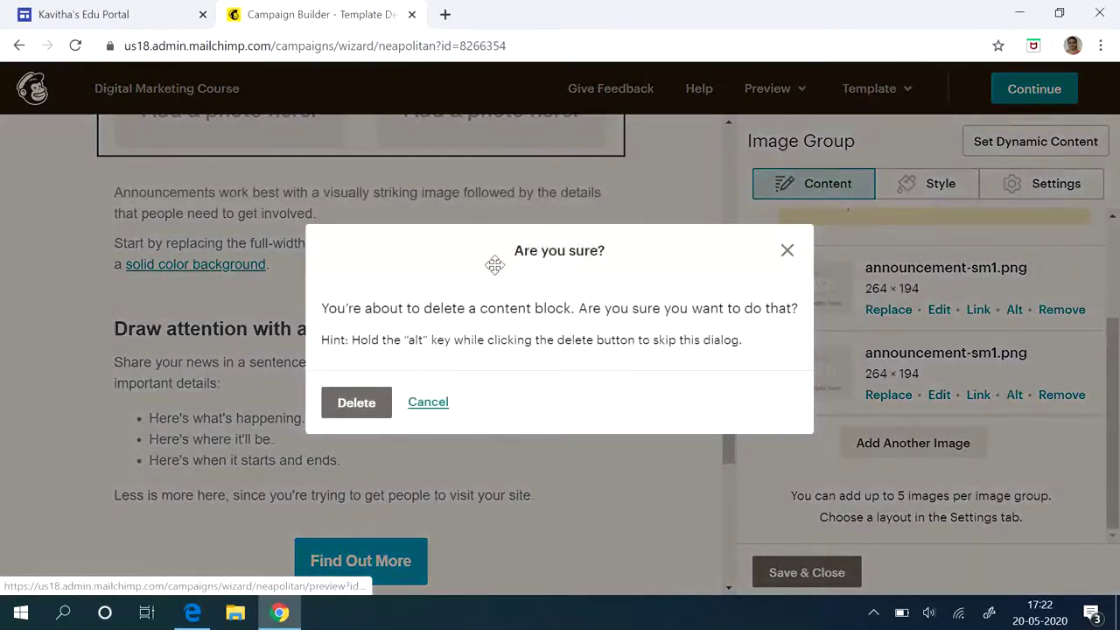
left_click(361, 407)
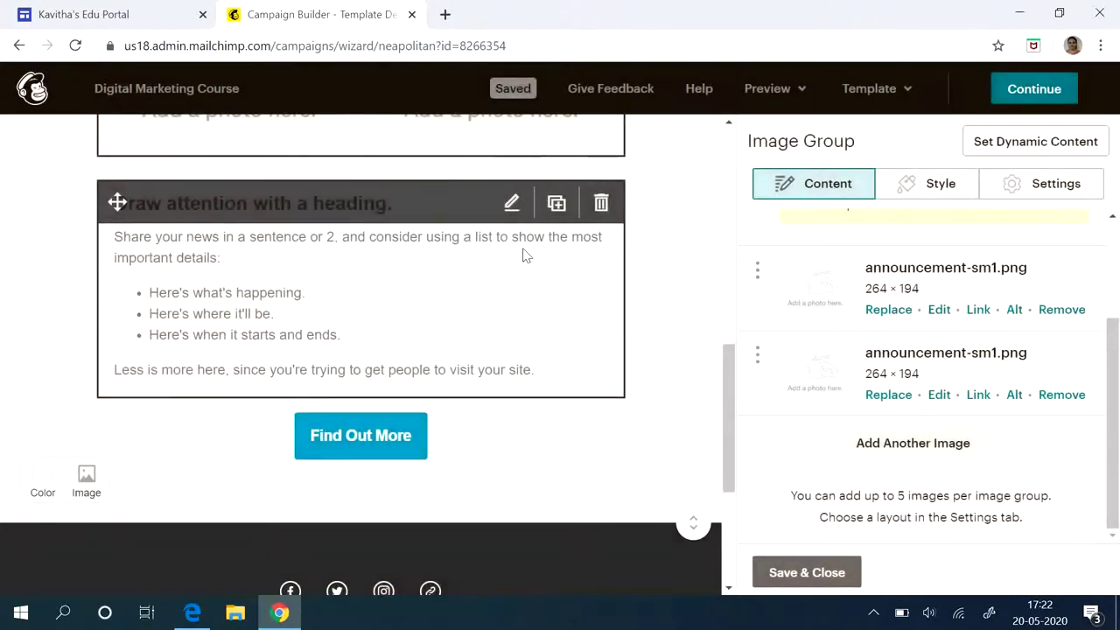
left_click(601, 202)
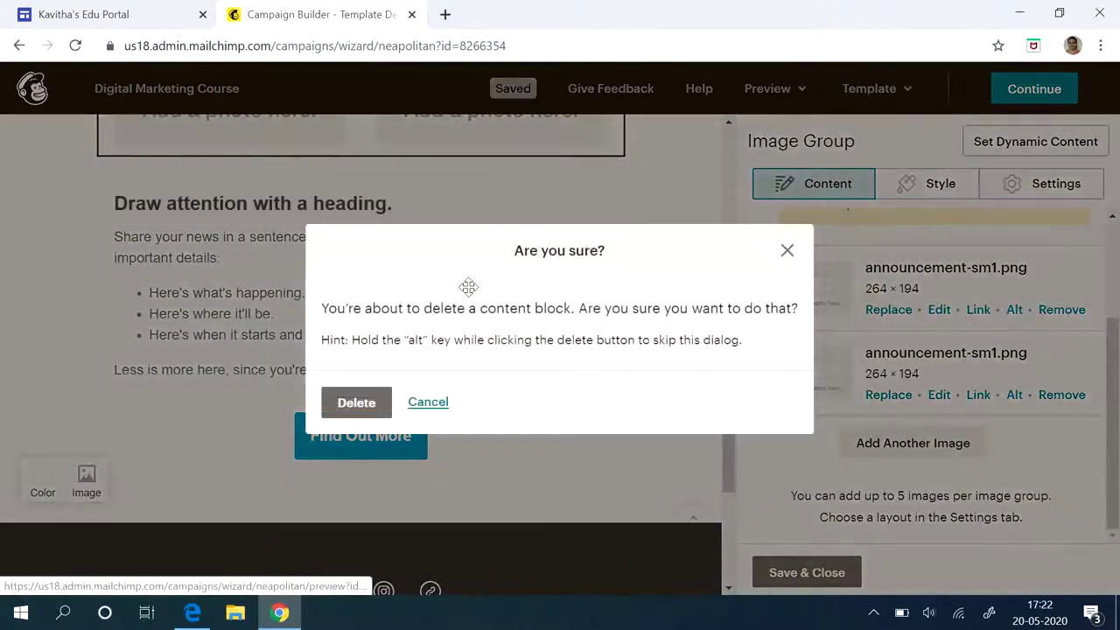
left_click(358, 408)
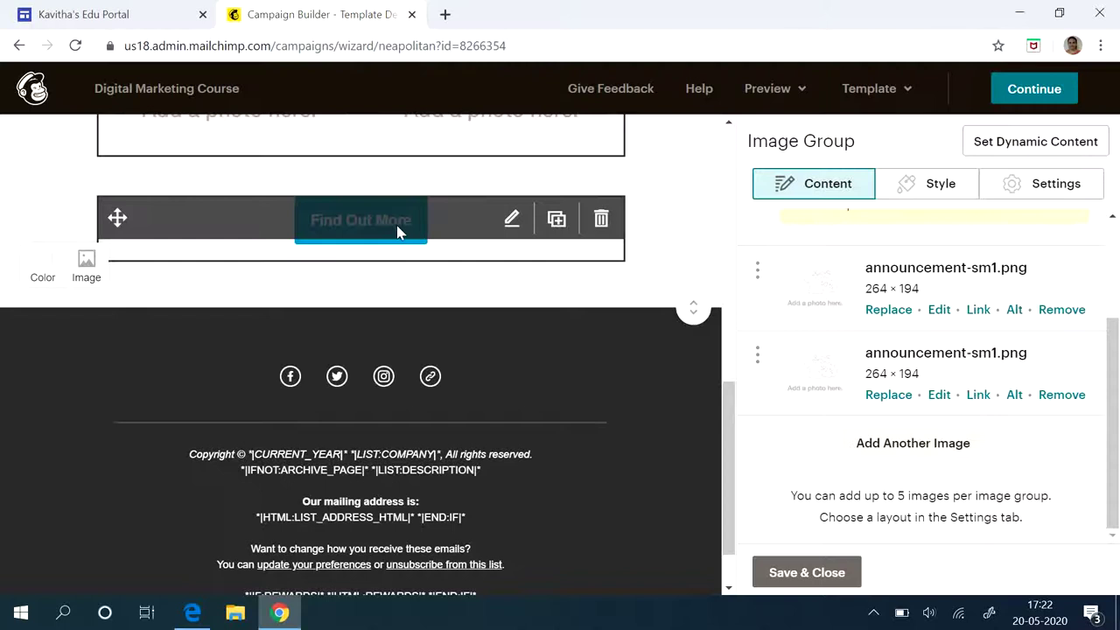
left_click(804, 568)
left_click(396, 231)
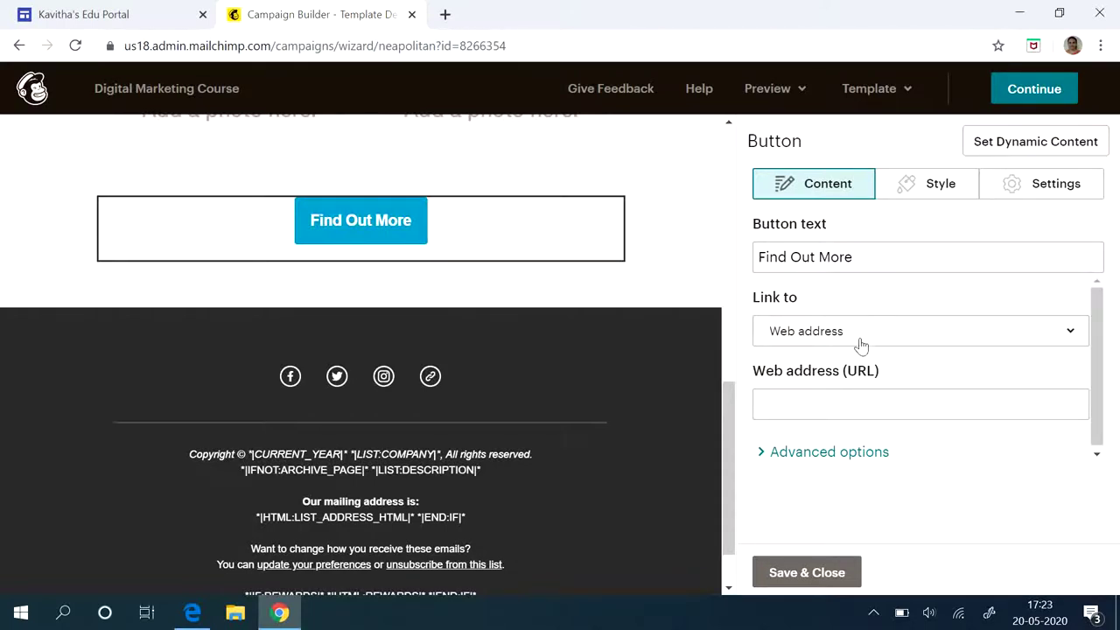
left_click(892, 338)
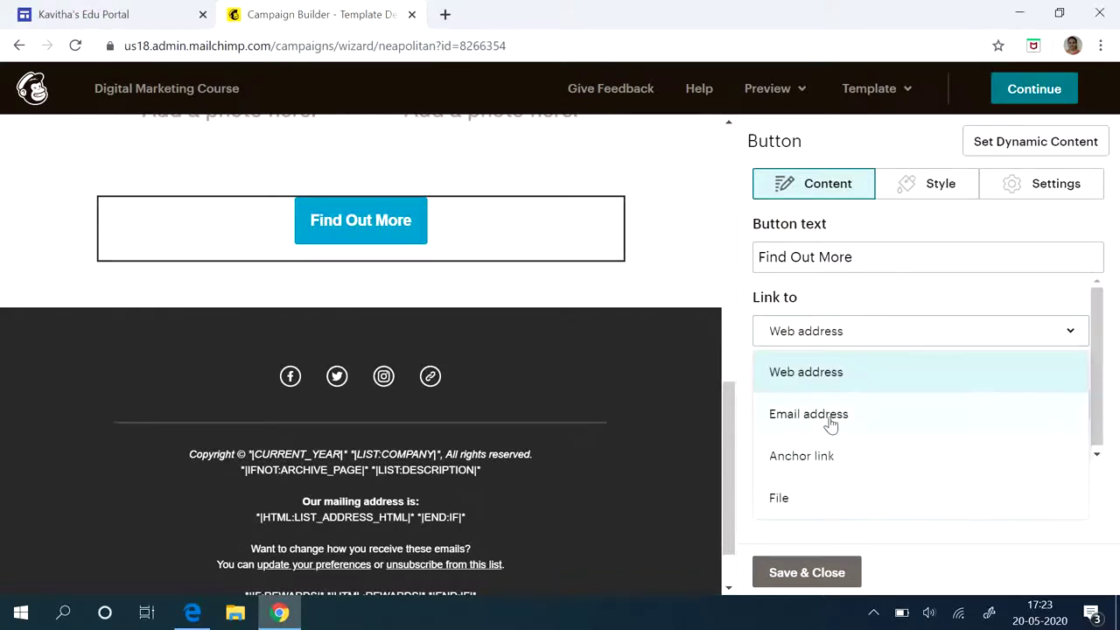
left_click(838, 376)
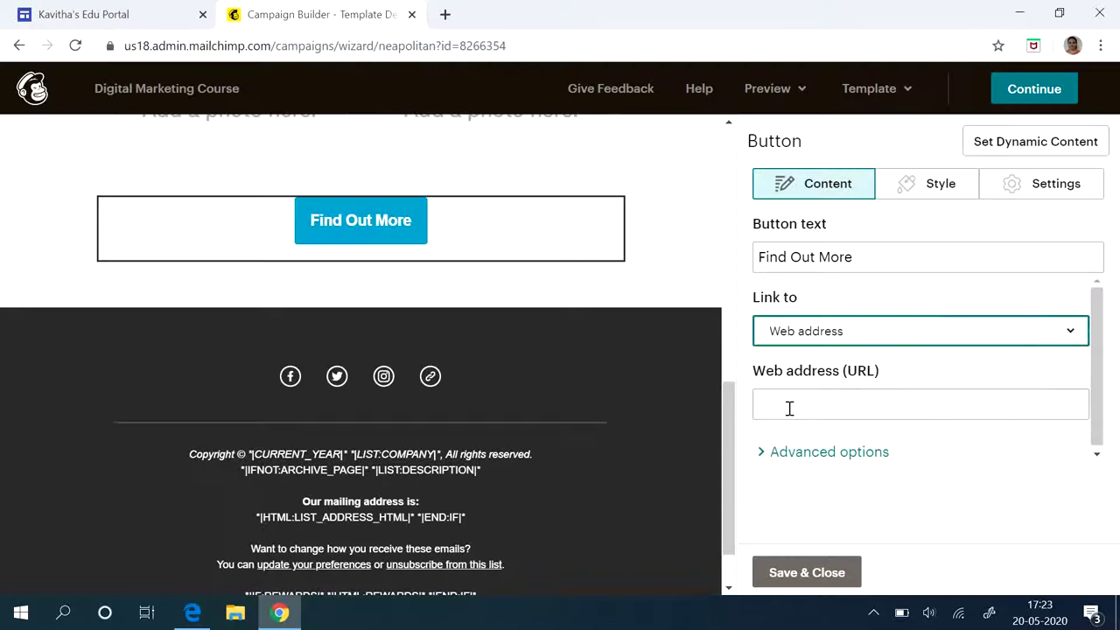
left_click(789, 407)
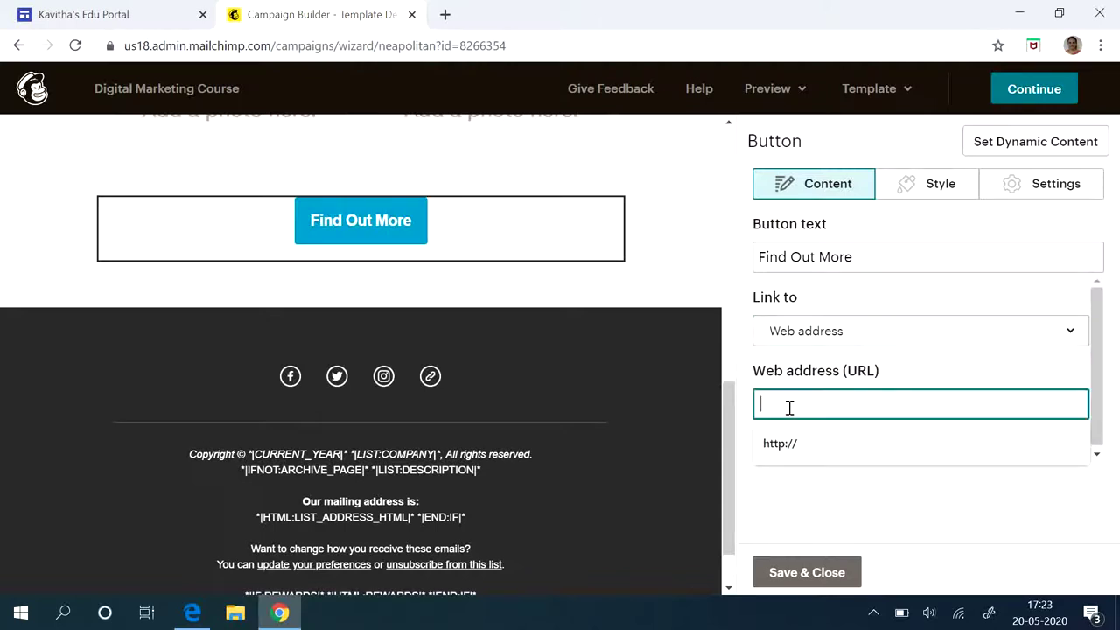
type("www.")
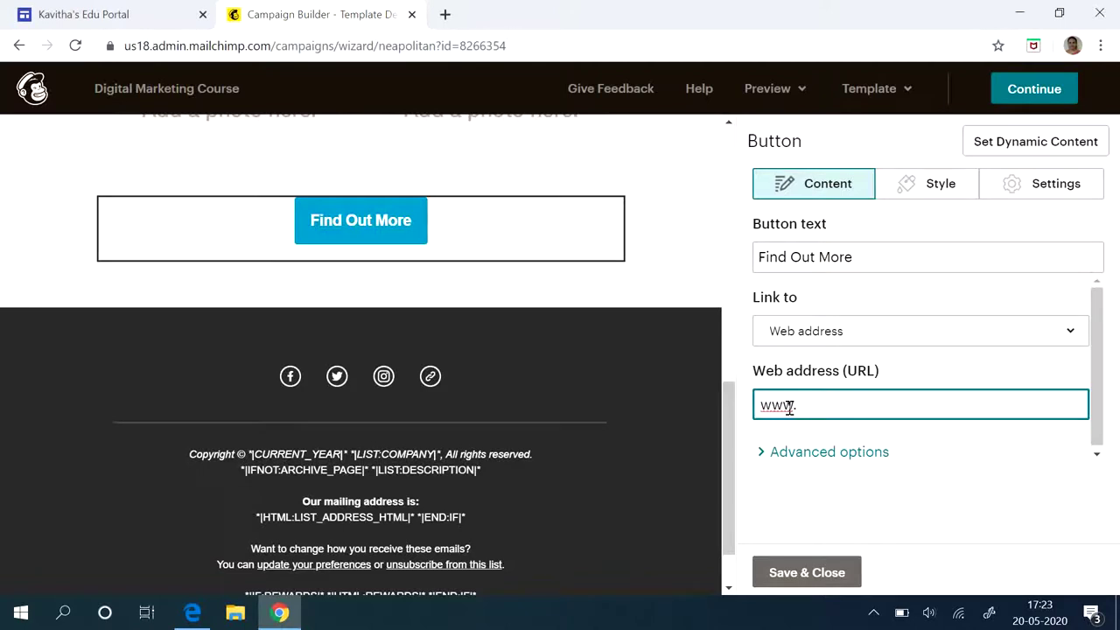
type("digitalmarketingi")
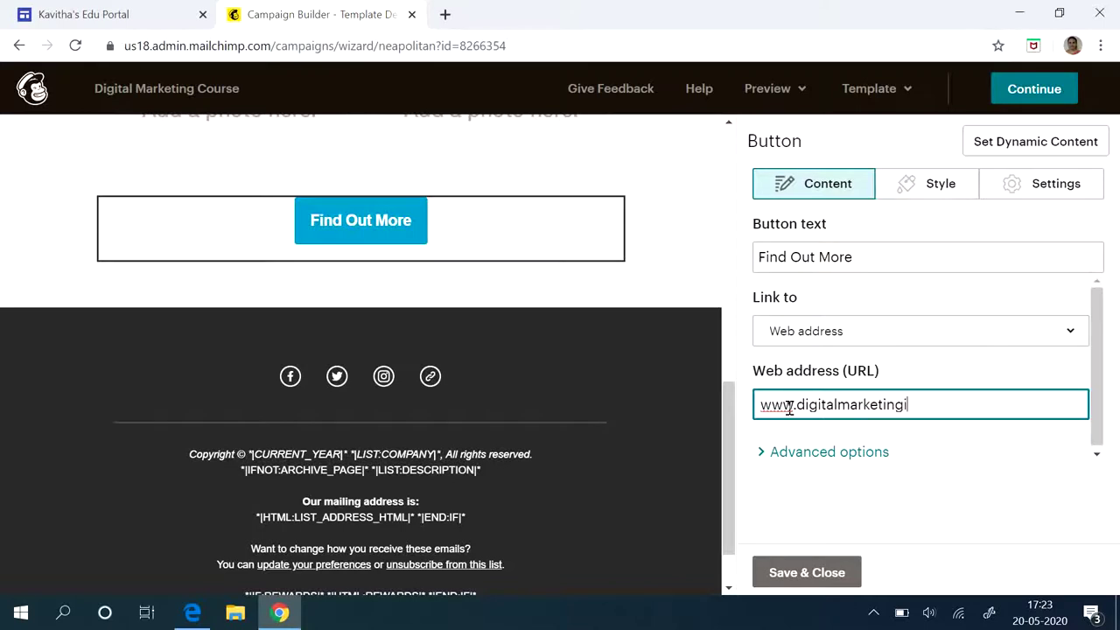
type("nstitute.org")
left_click(800, 574)
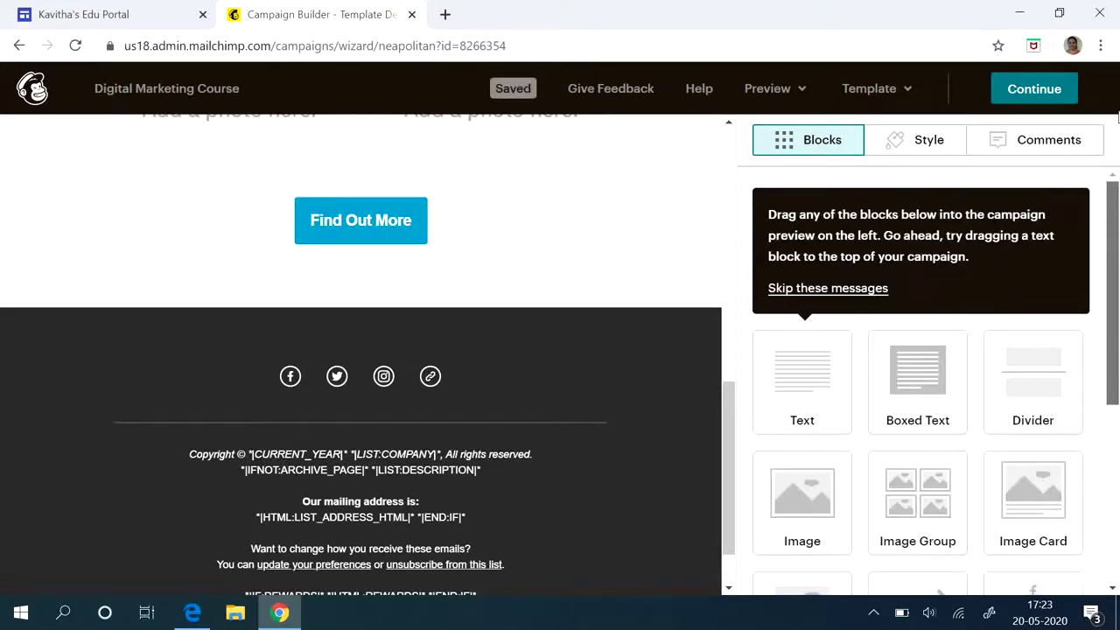
- Preview the Digital Marketing Course email and confirm Find Out More opens in a new tab
left_click(767, 92)
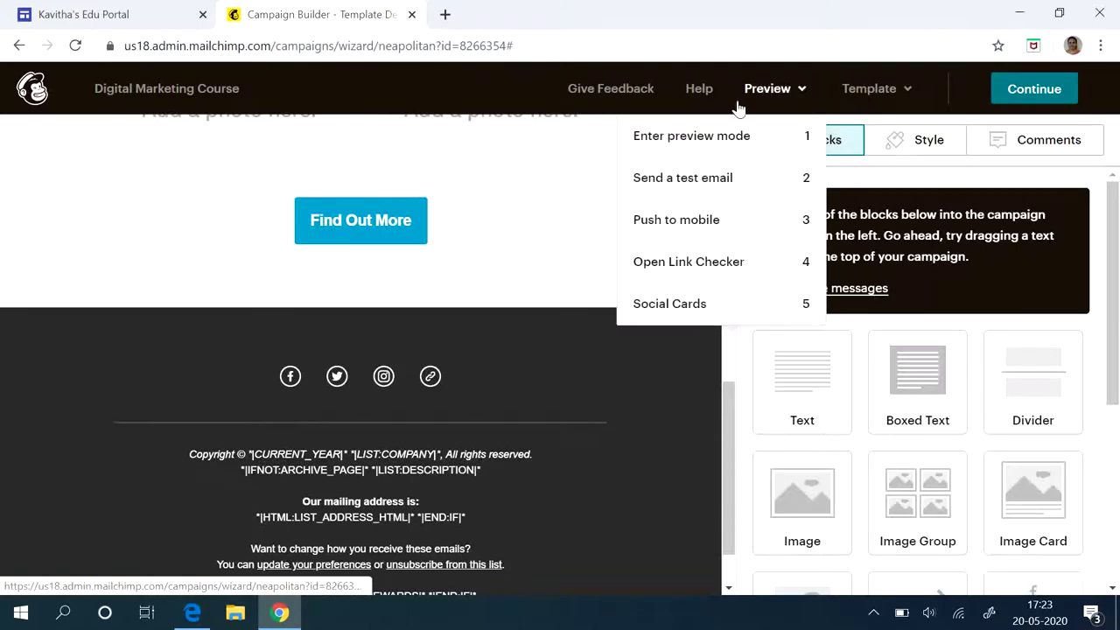
left_click(713, 143)
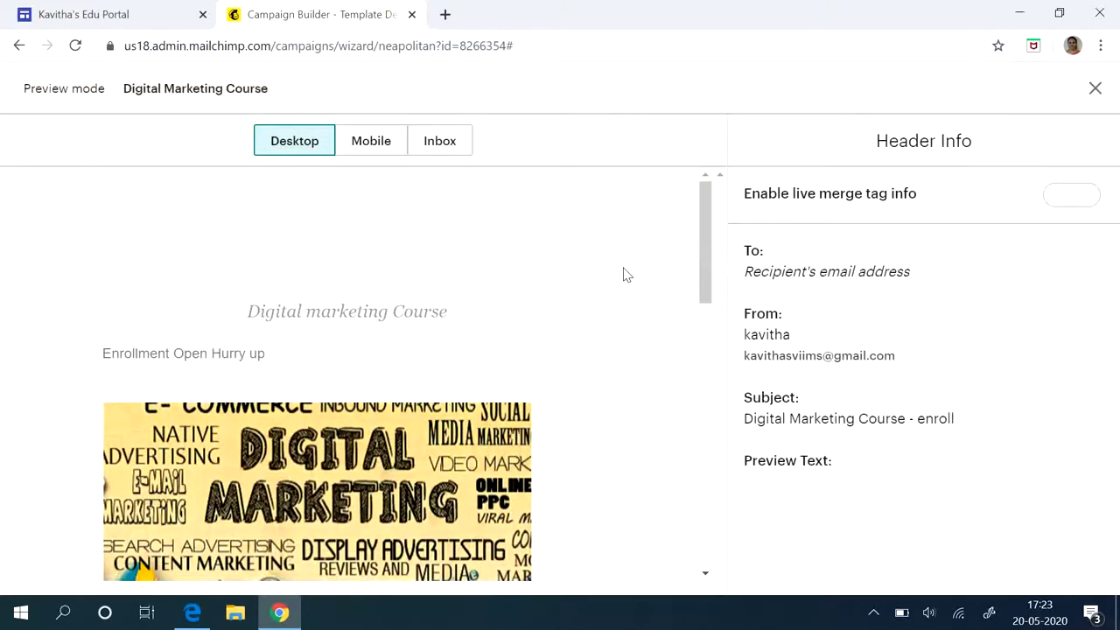
left_click_drag(704, 242, 700, 385)
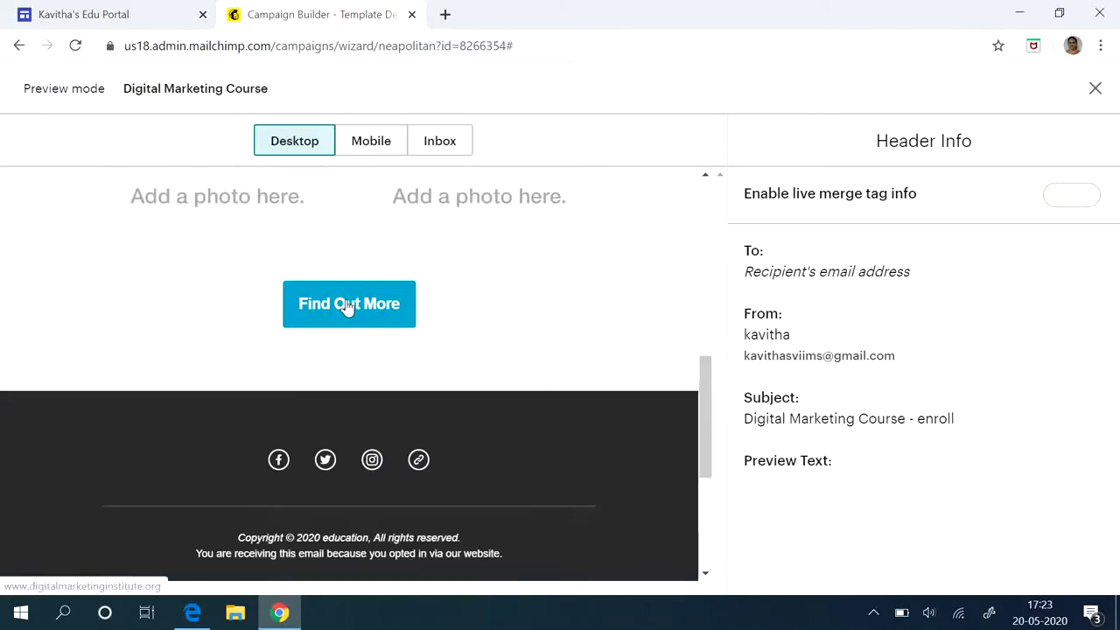
left_click(348, 306)
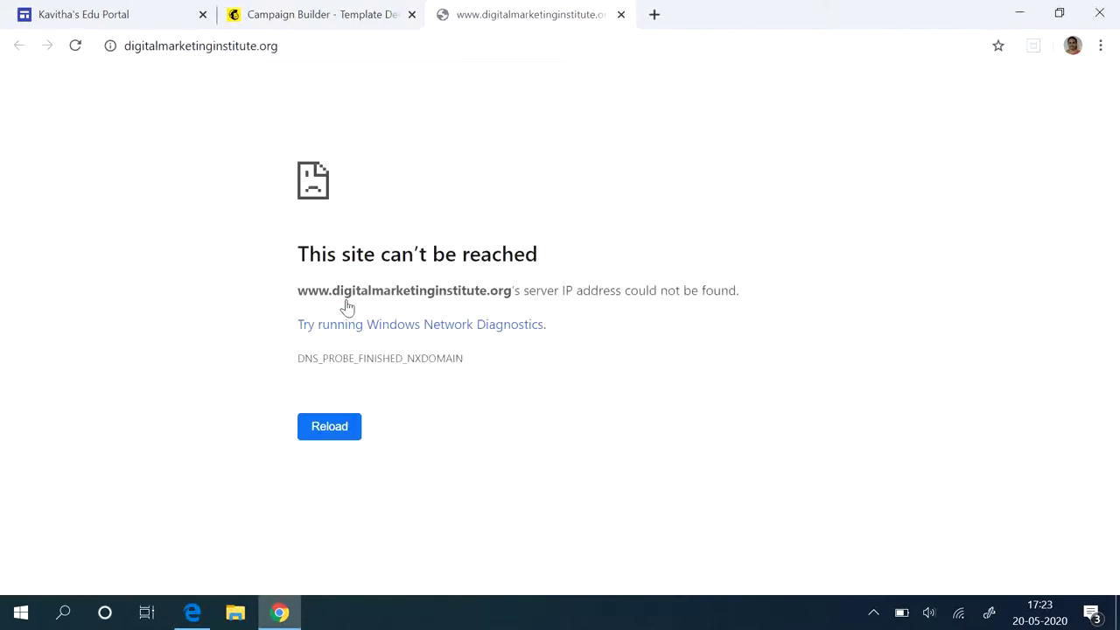
left_click(316, 21)
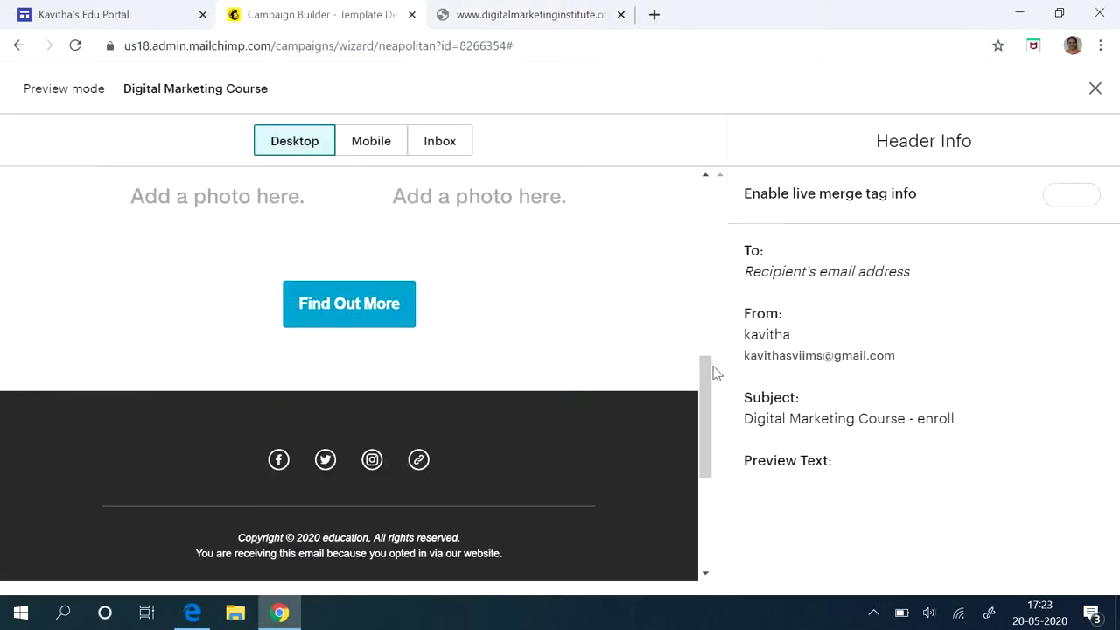
left_click_drag(704, 373, 695, 171)
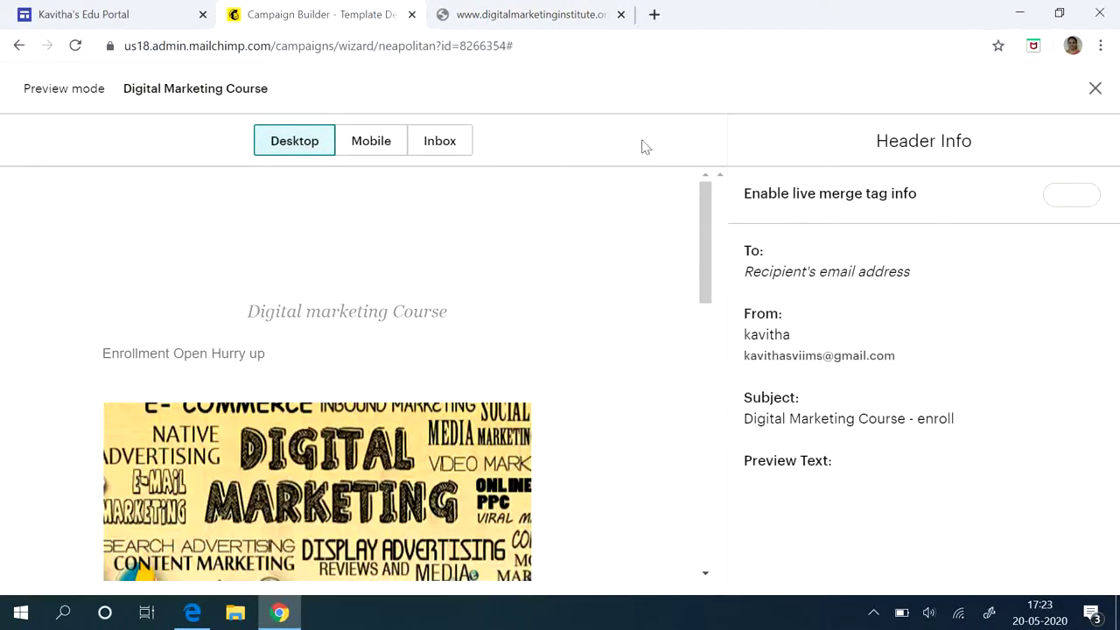
- Exit preview, continue to the campaign checklist, and scroll down to the Content section
left_click(1096, 91)
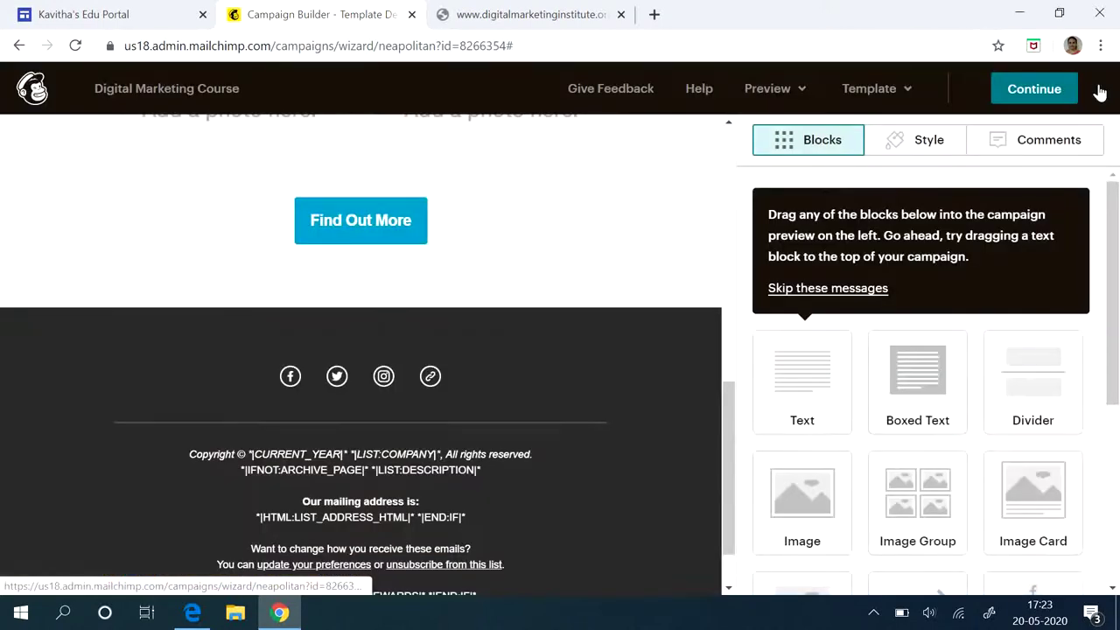
left_click(1047, 91)
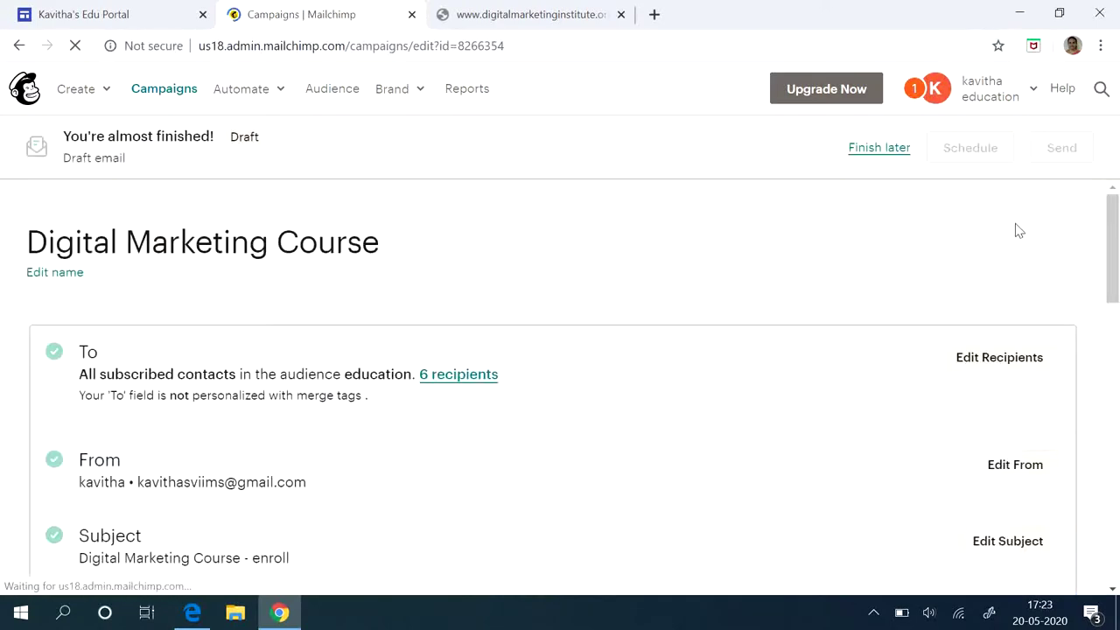
left_click_drag(1112, 261, 1070, 473)
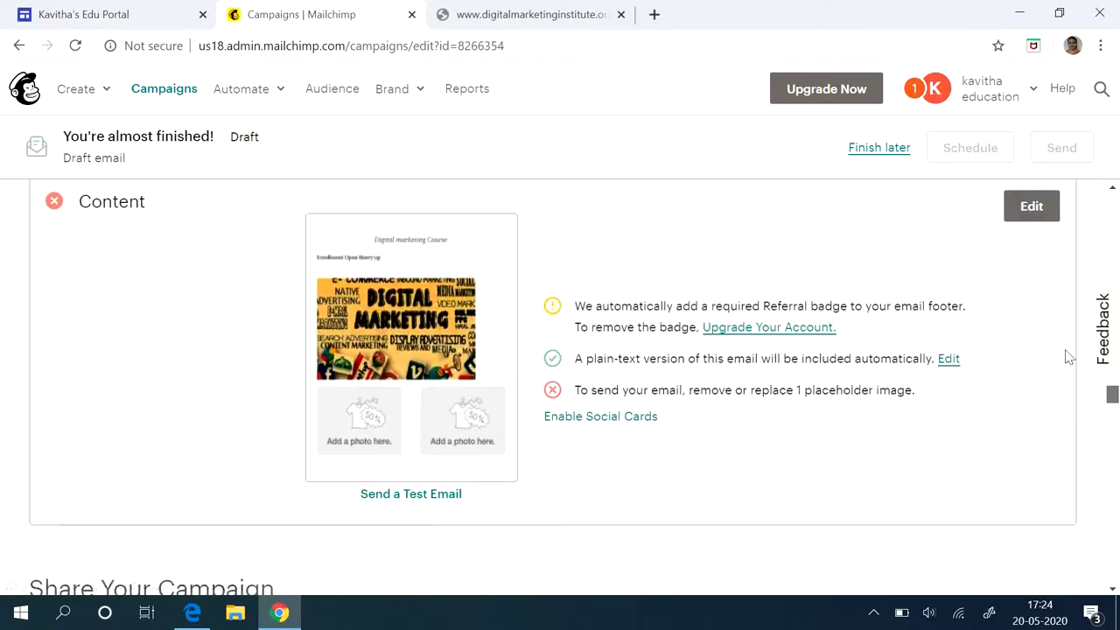